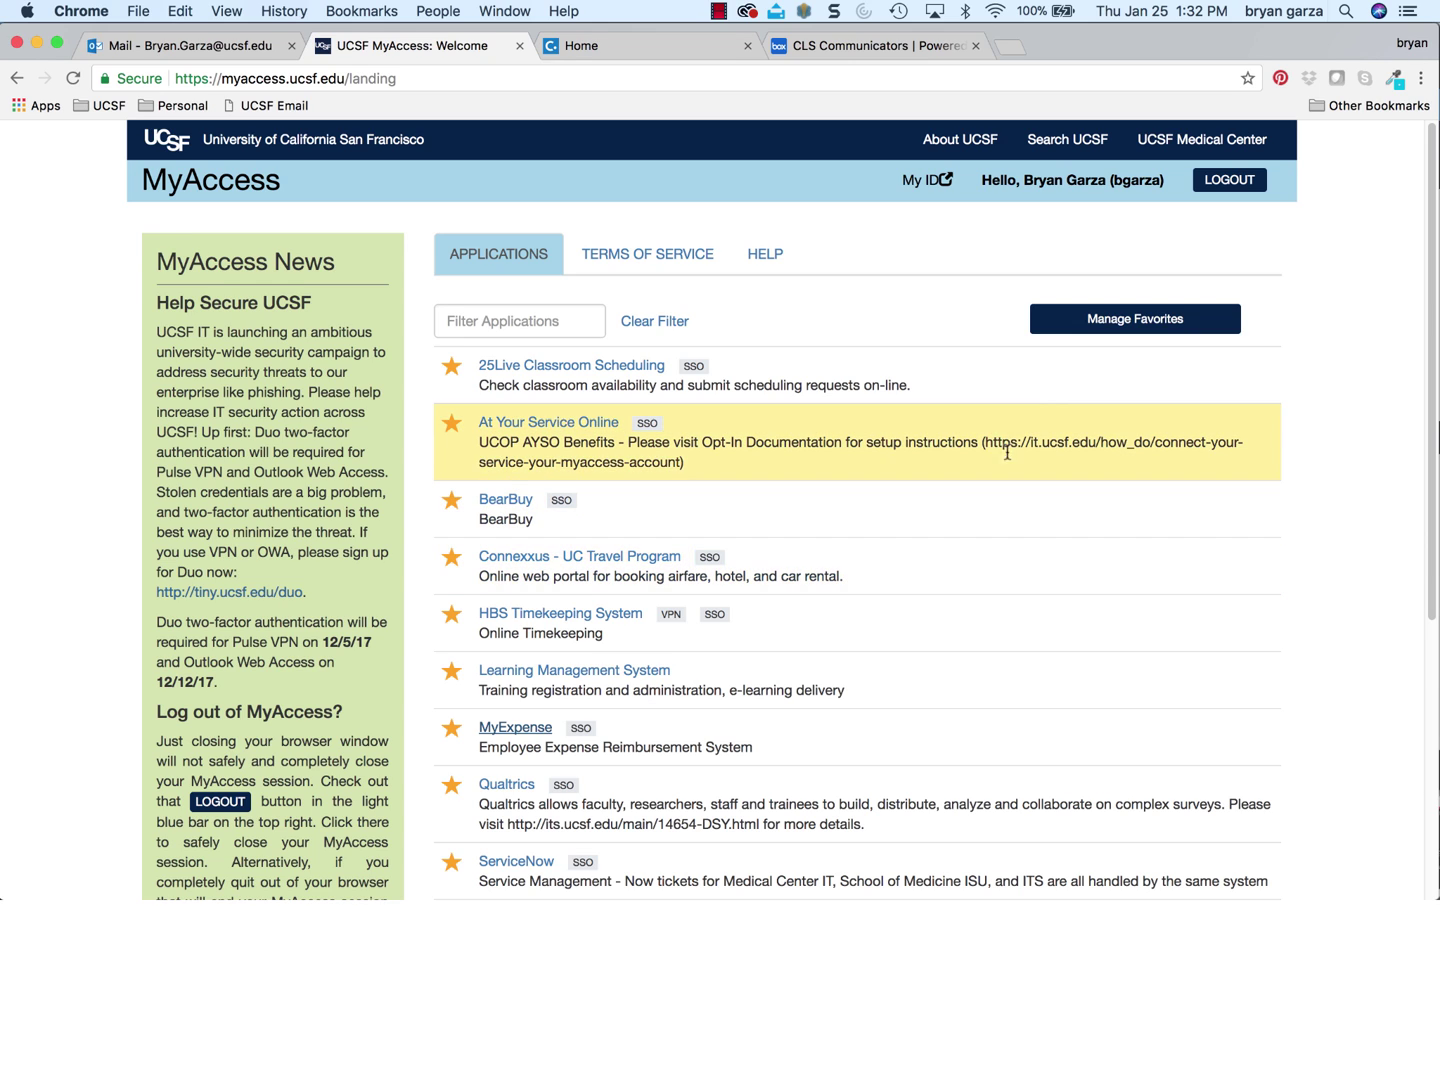
Open MyExpense from the MyAccess application list and start a new expense report.
click(500, 735)
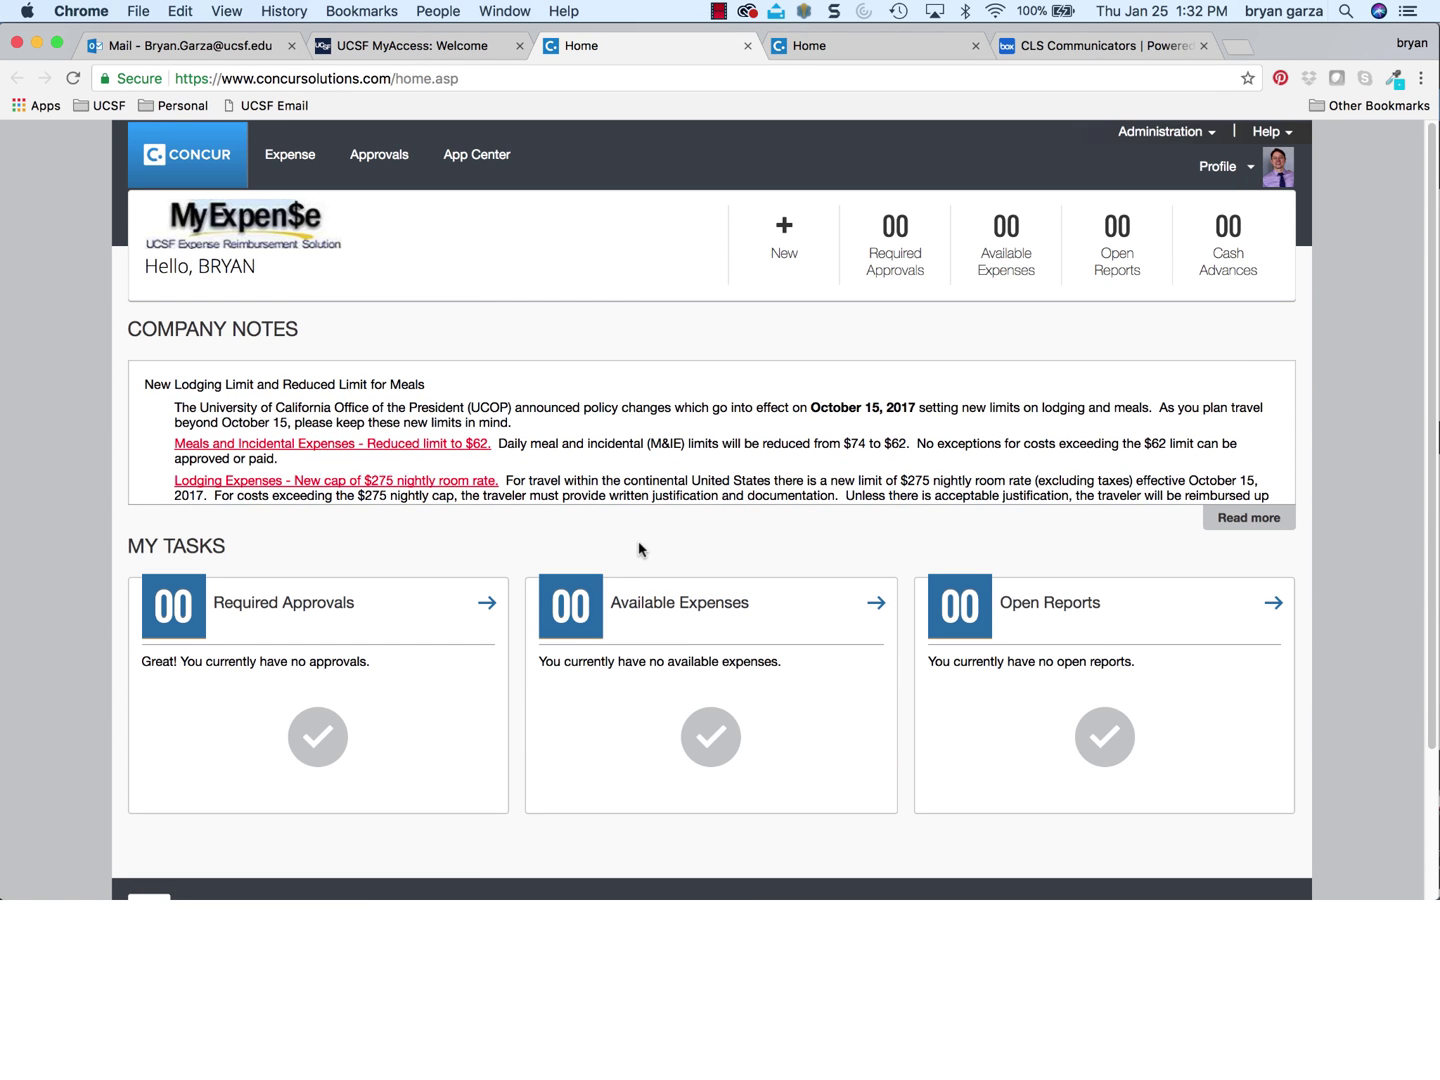
click(782, 225)
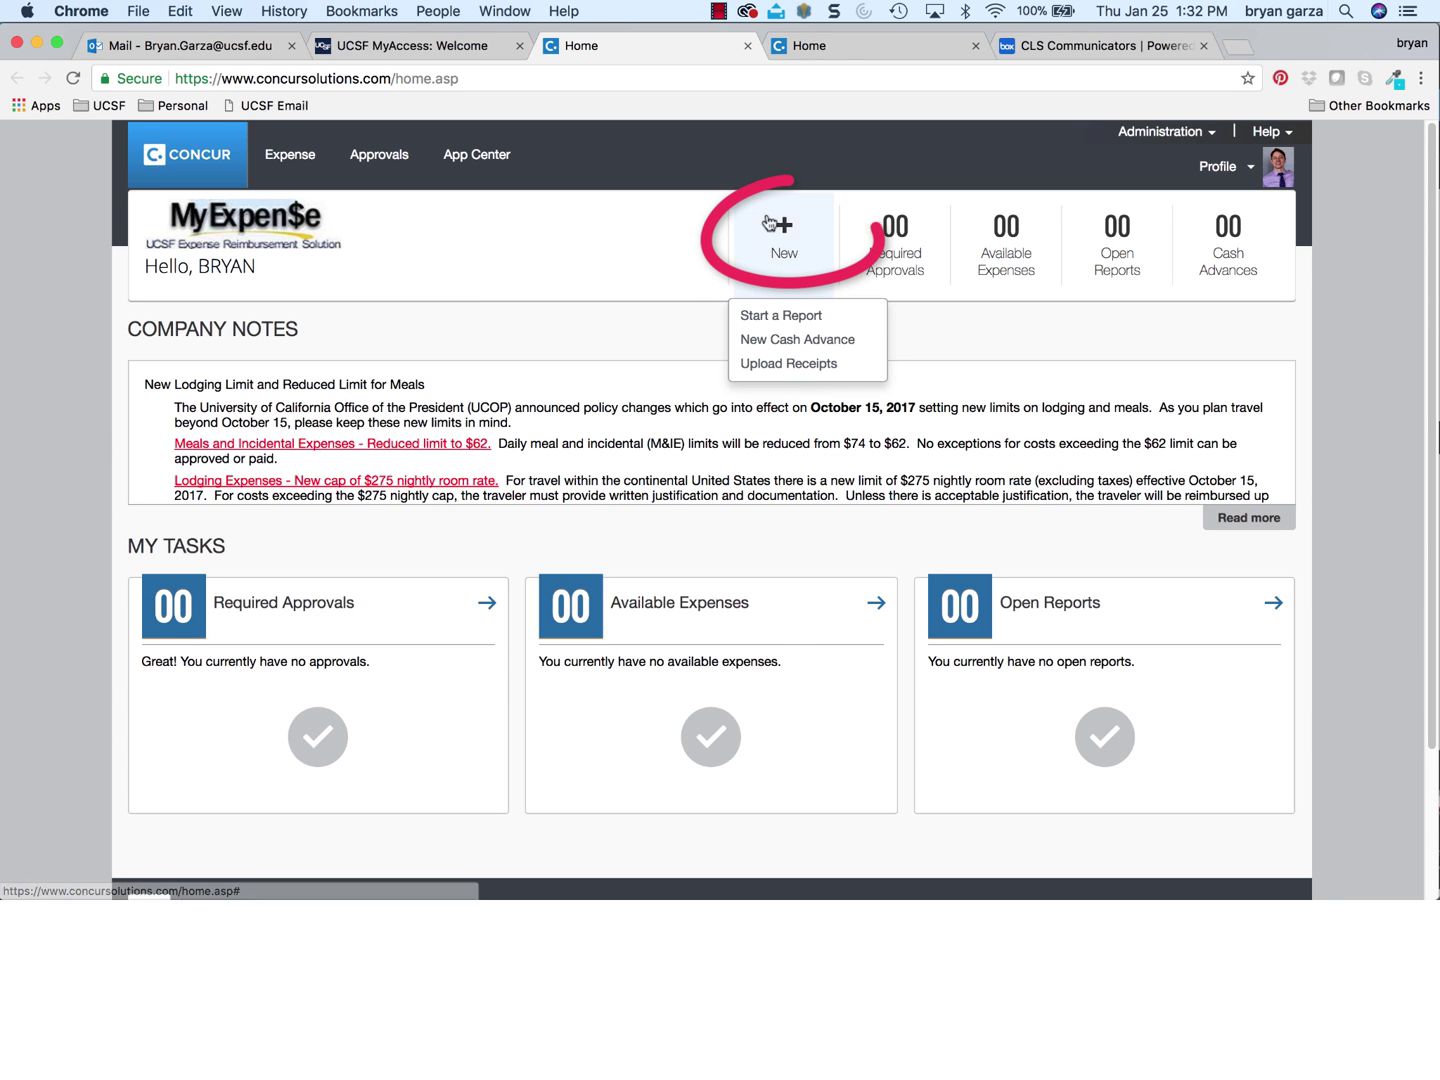
click(780, 316)
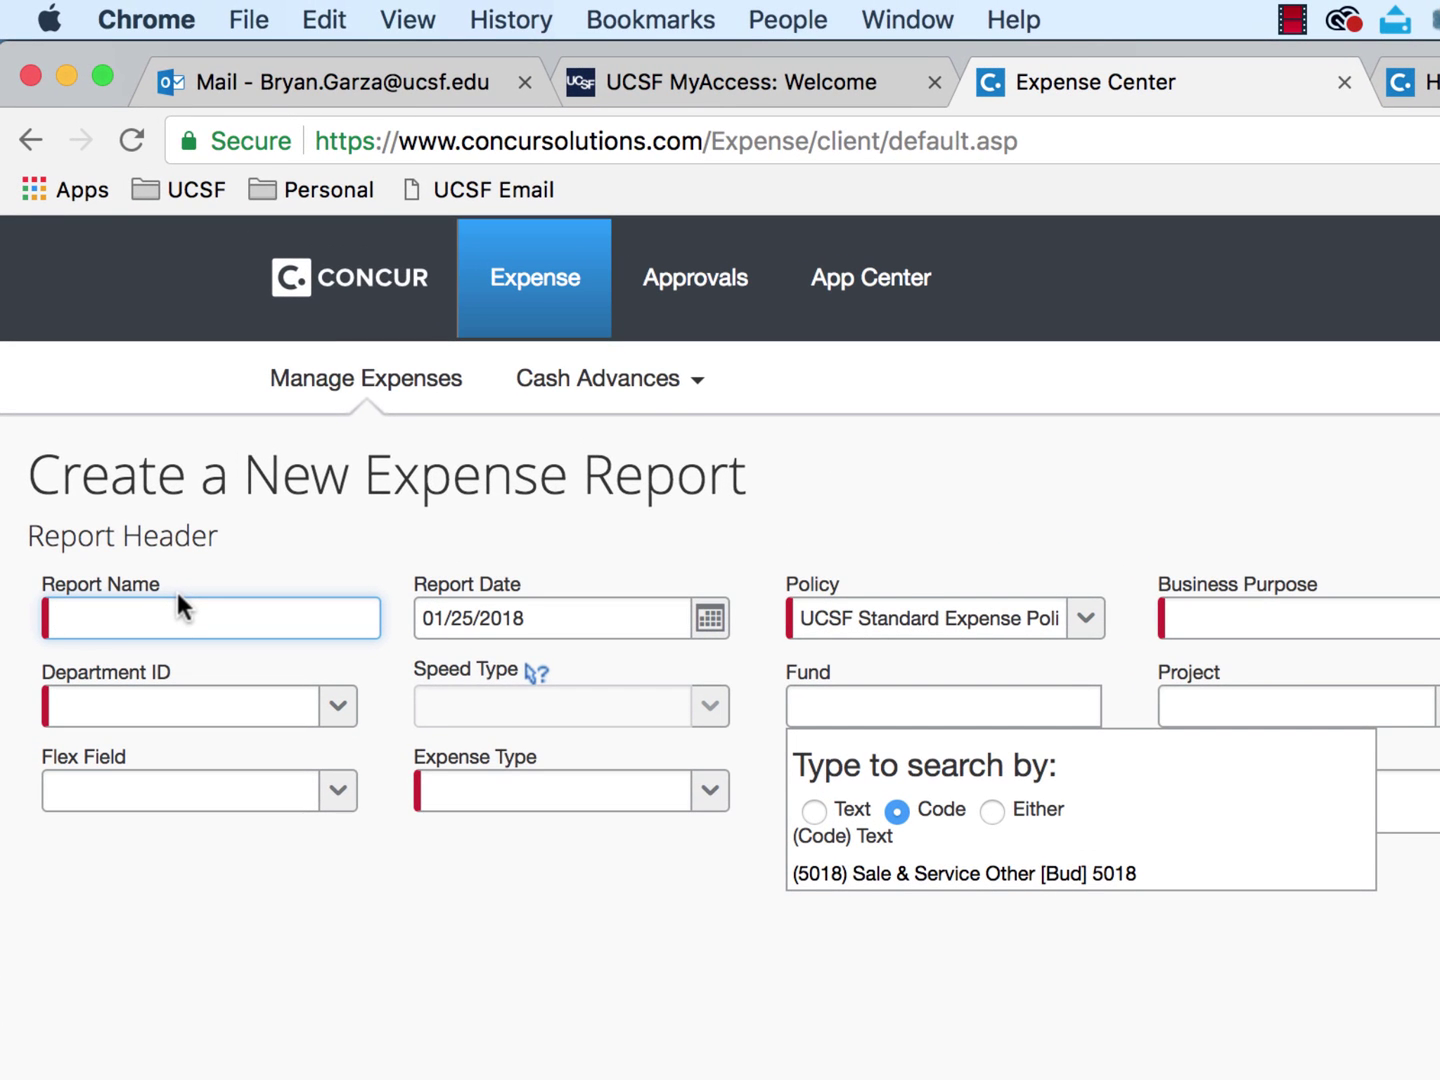
Name the new expense report "FS Mobile Device Accessories".
text(Mobile Device Accessories)
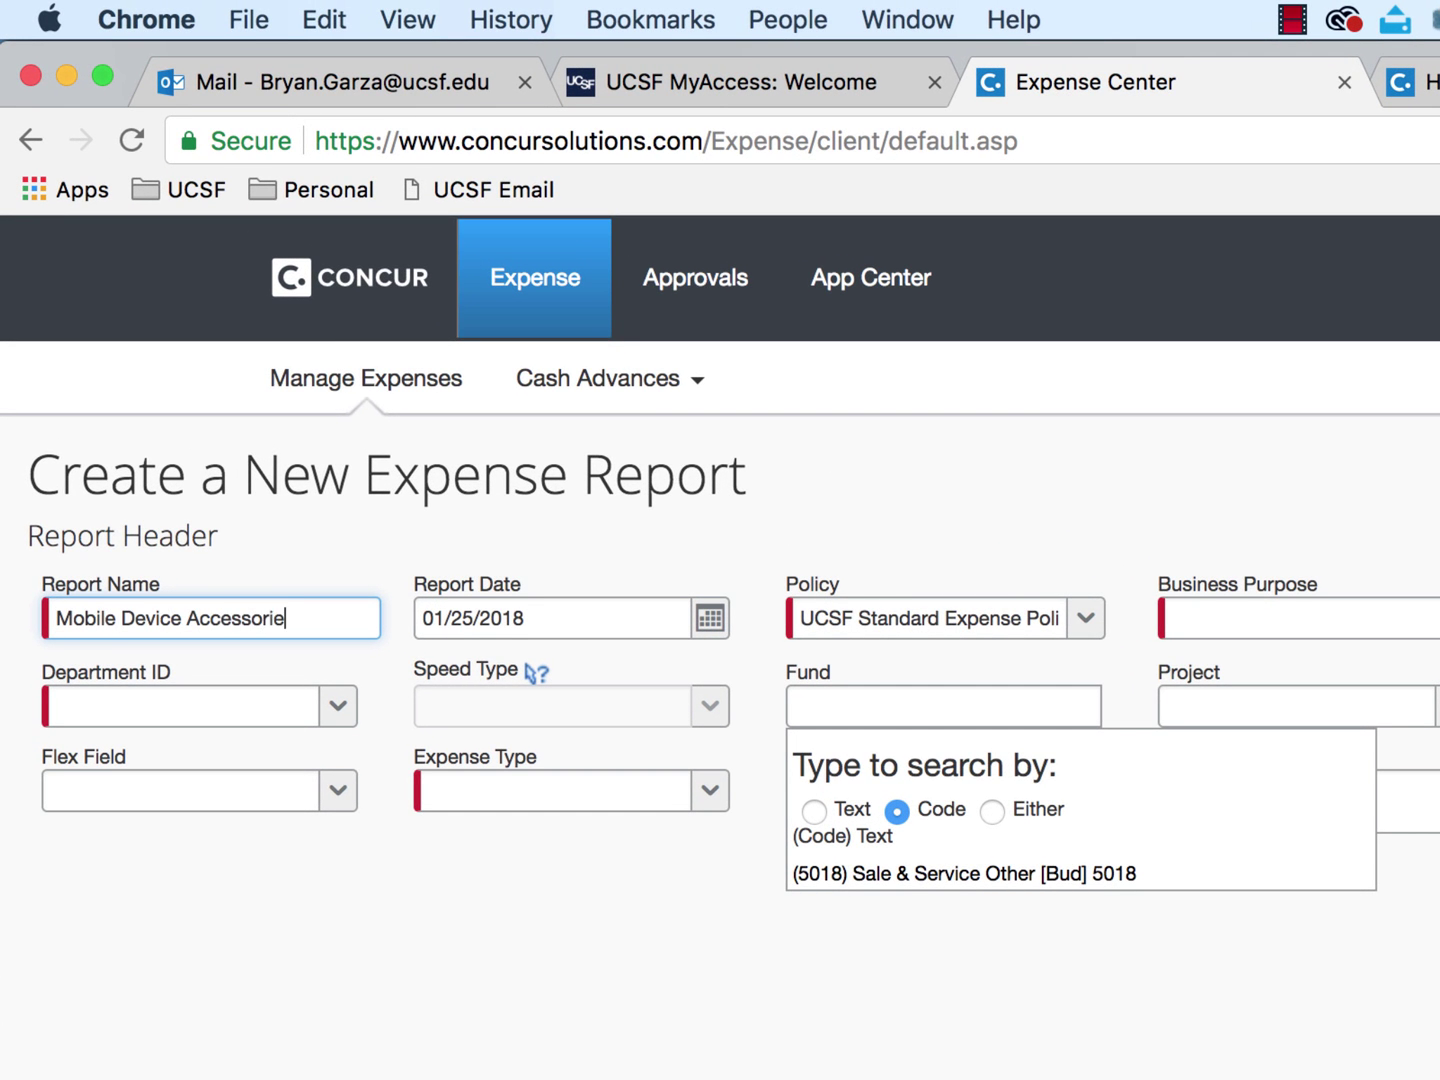
key(super+Left)
text(FS)
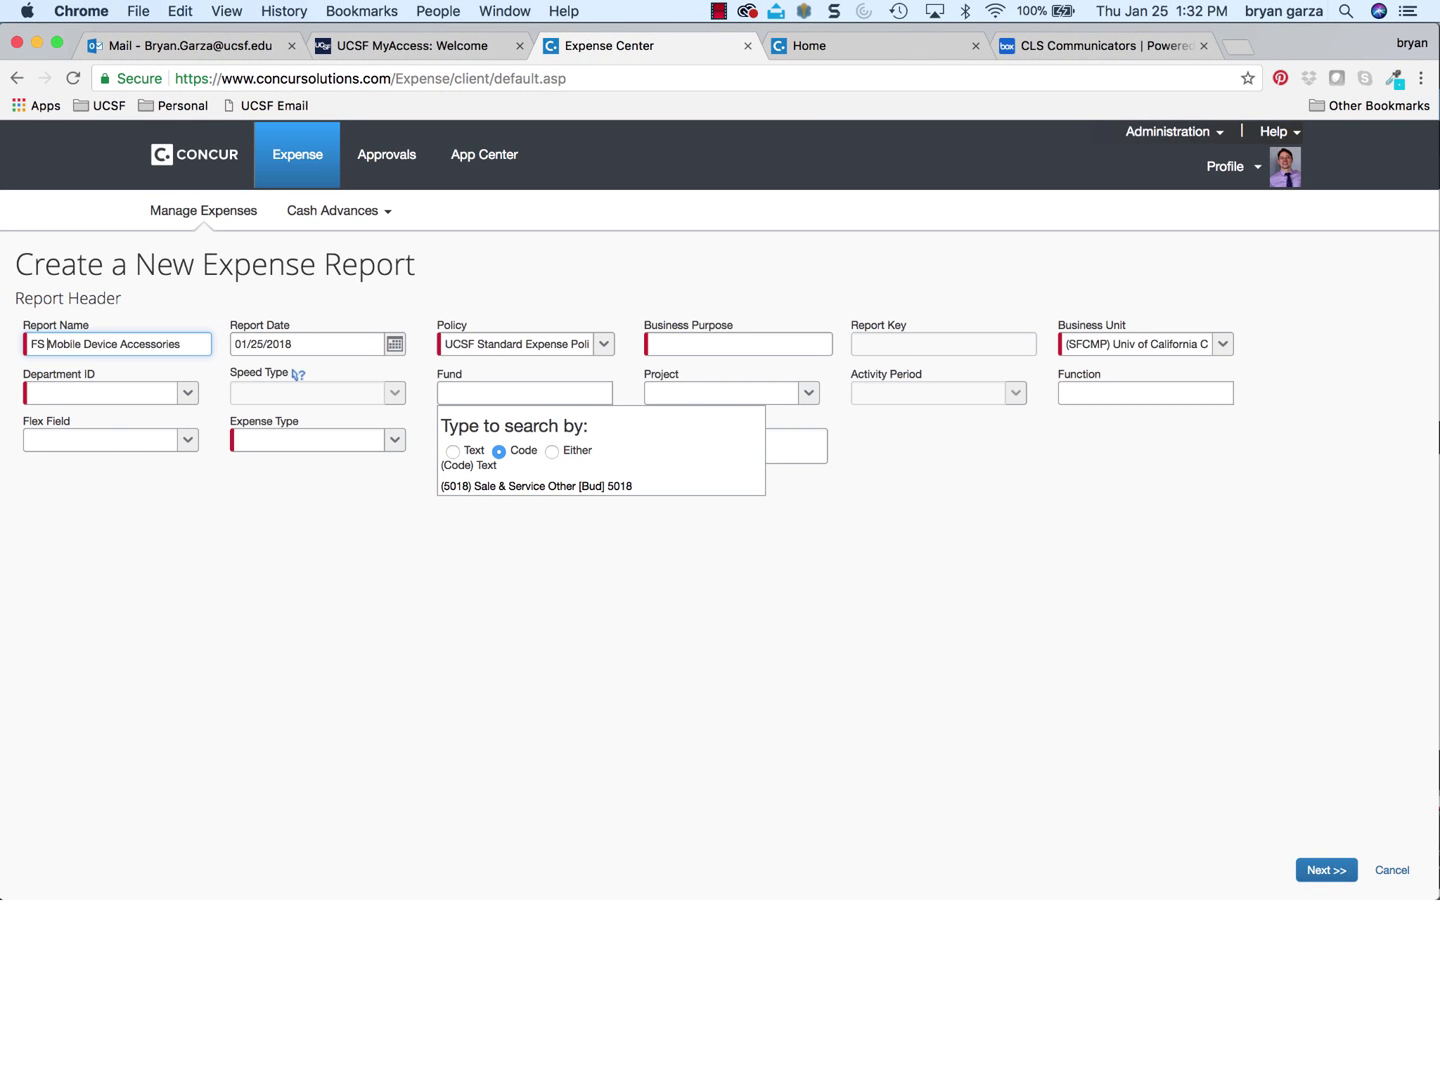
Copy the report name "FS Mobile Device Accessories" into the report's business purpose.
click(739, 346)
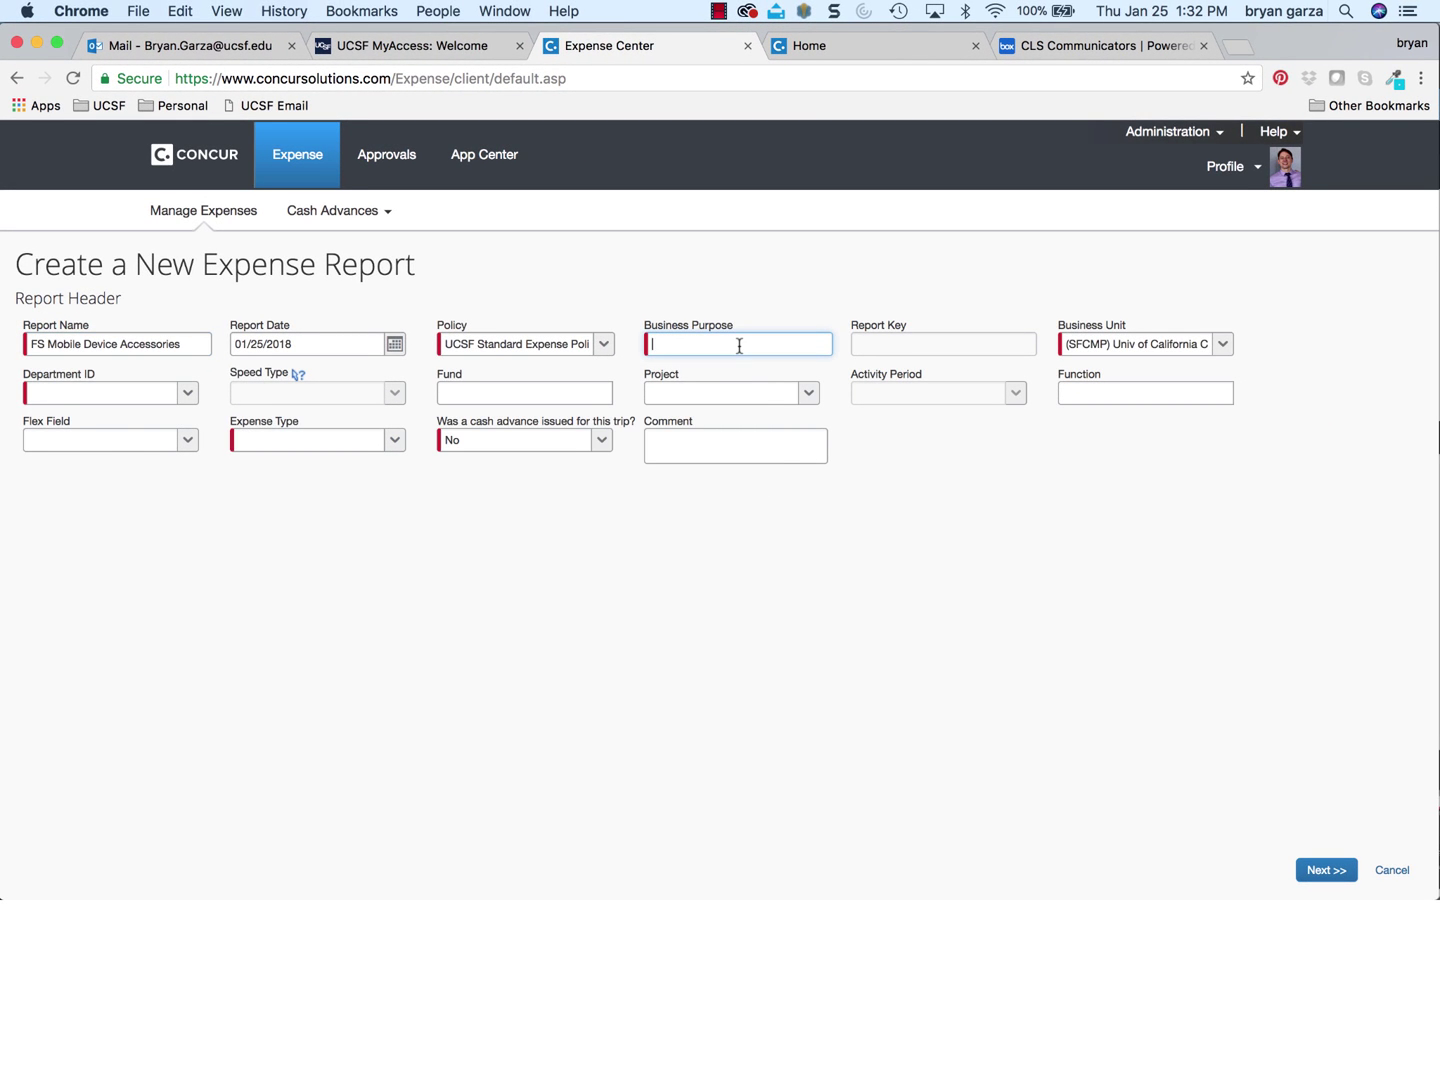
triple_click(105, 344)
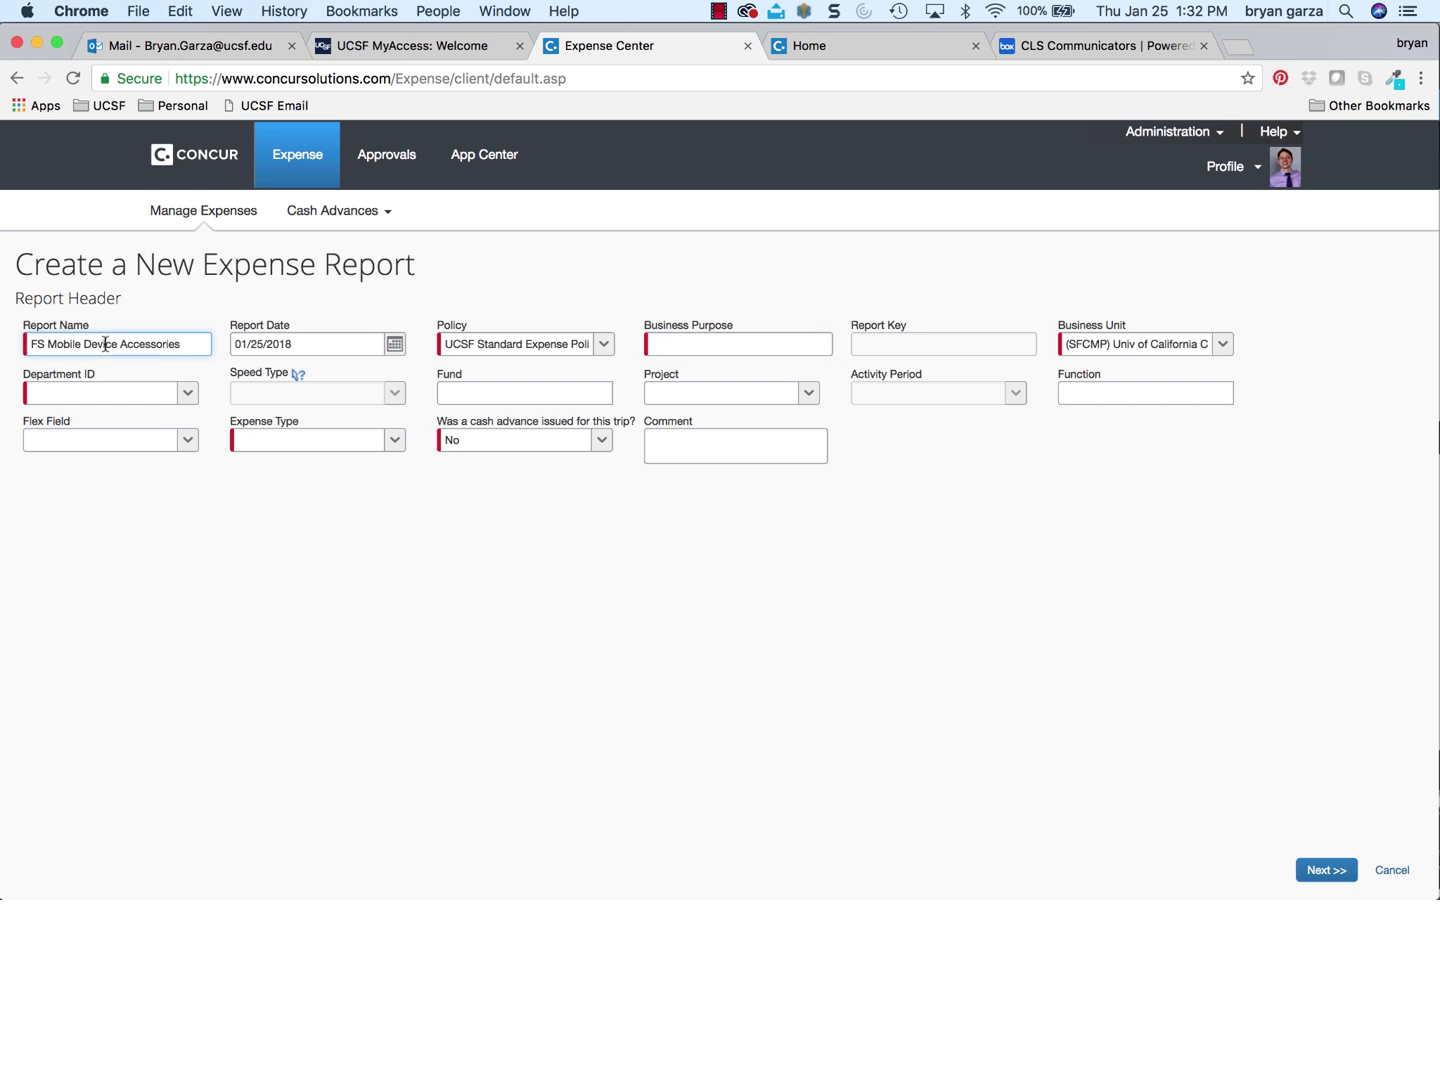
key(super+c)
click(715, 347)
key(super+v)
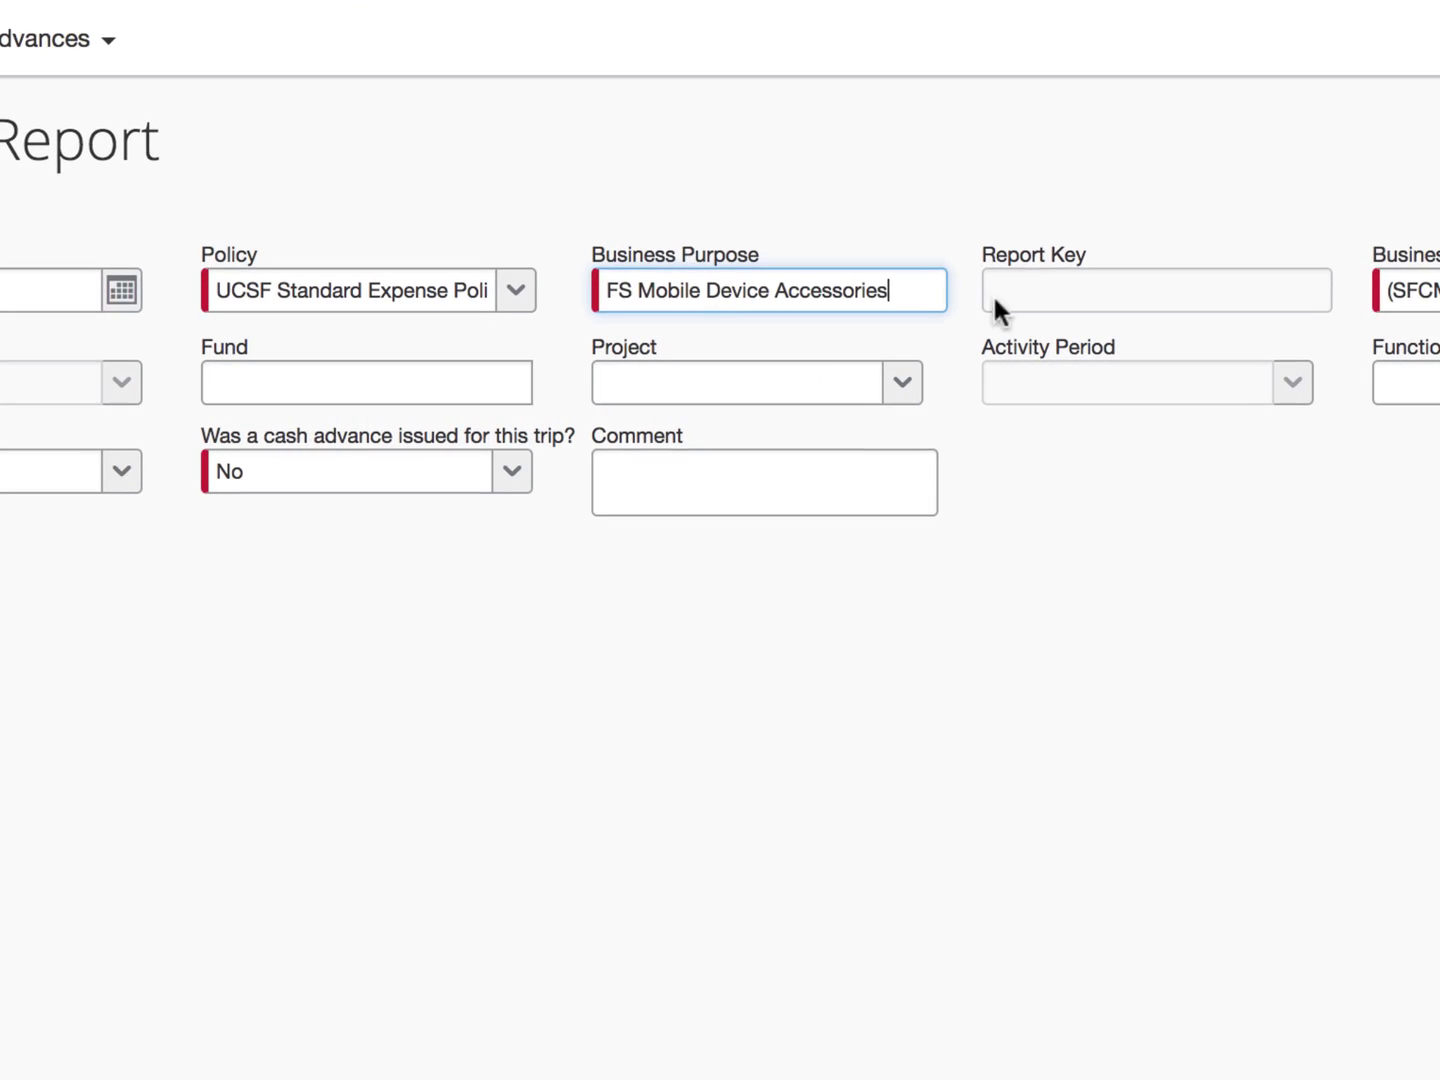
Set the department to F_FS Admin 412164 with speed type FFSADM2, and the expense type to Miscellaneous Employee Reimbursement.
click(227, 475)
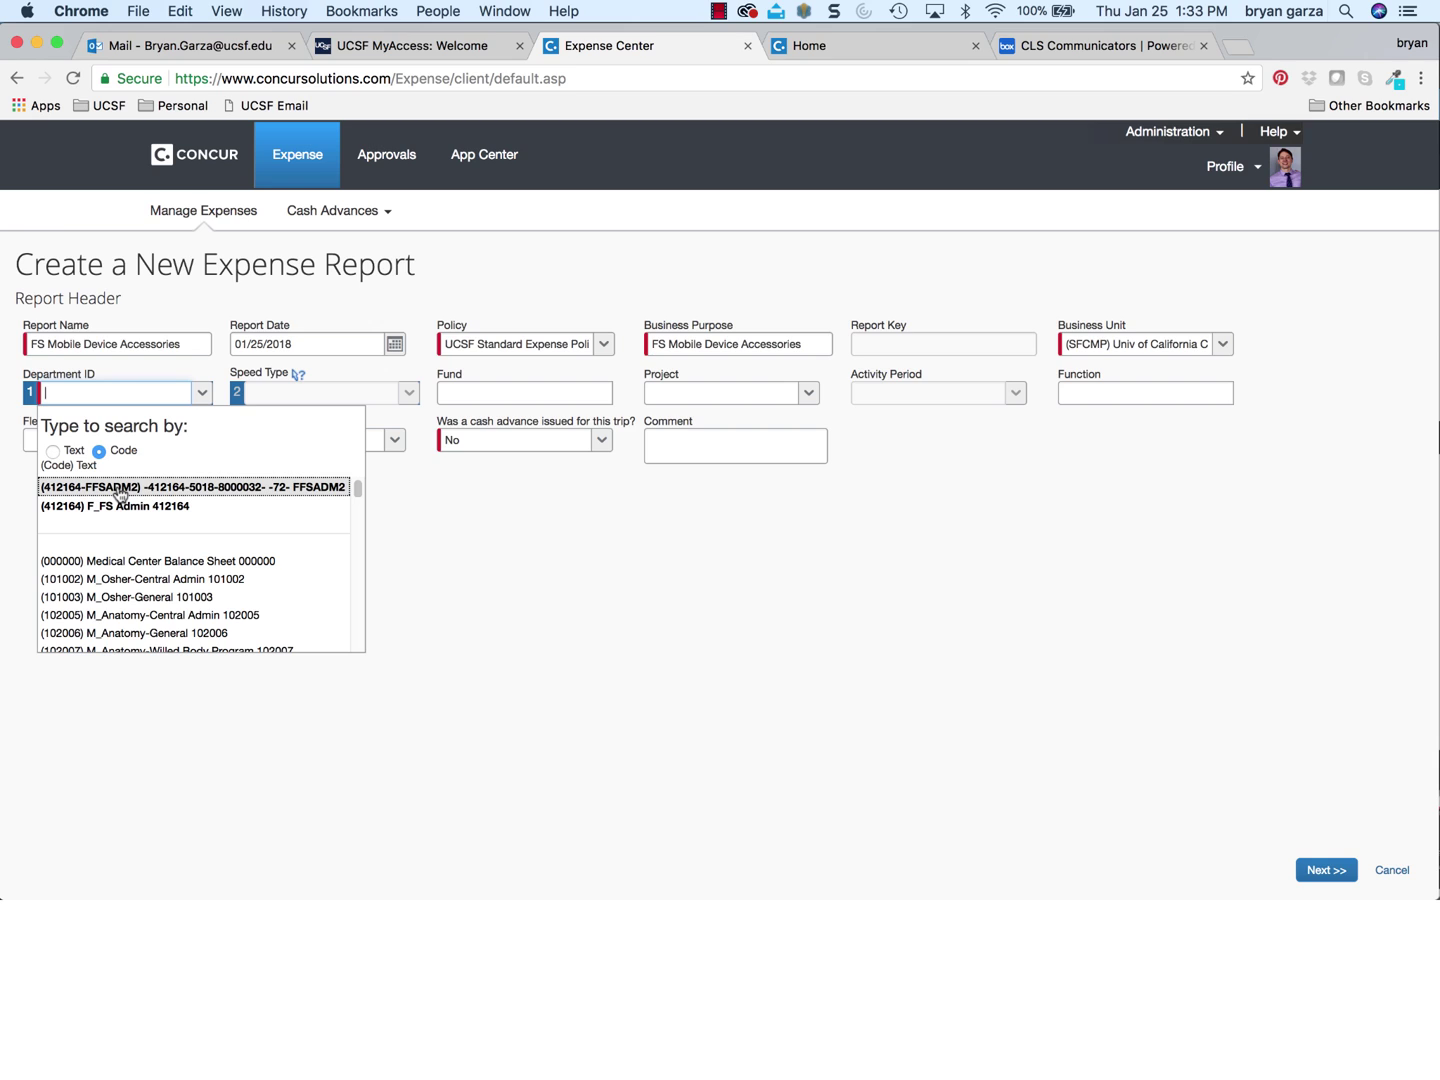
click(120, 493)
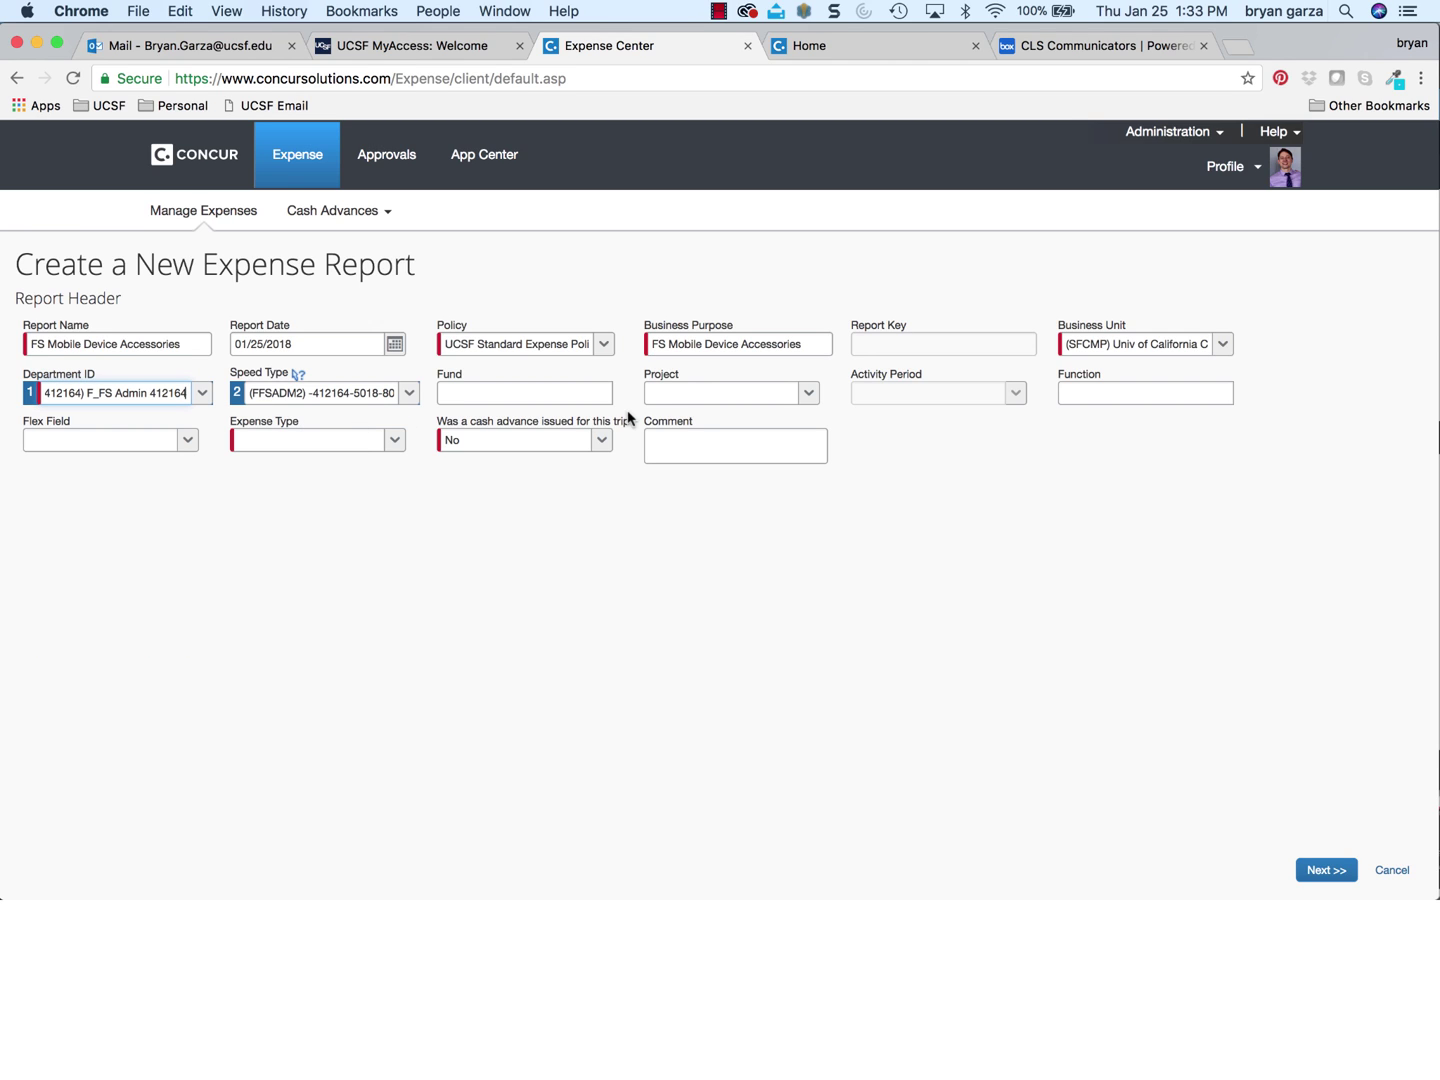
click(395, 439)
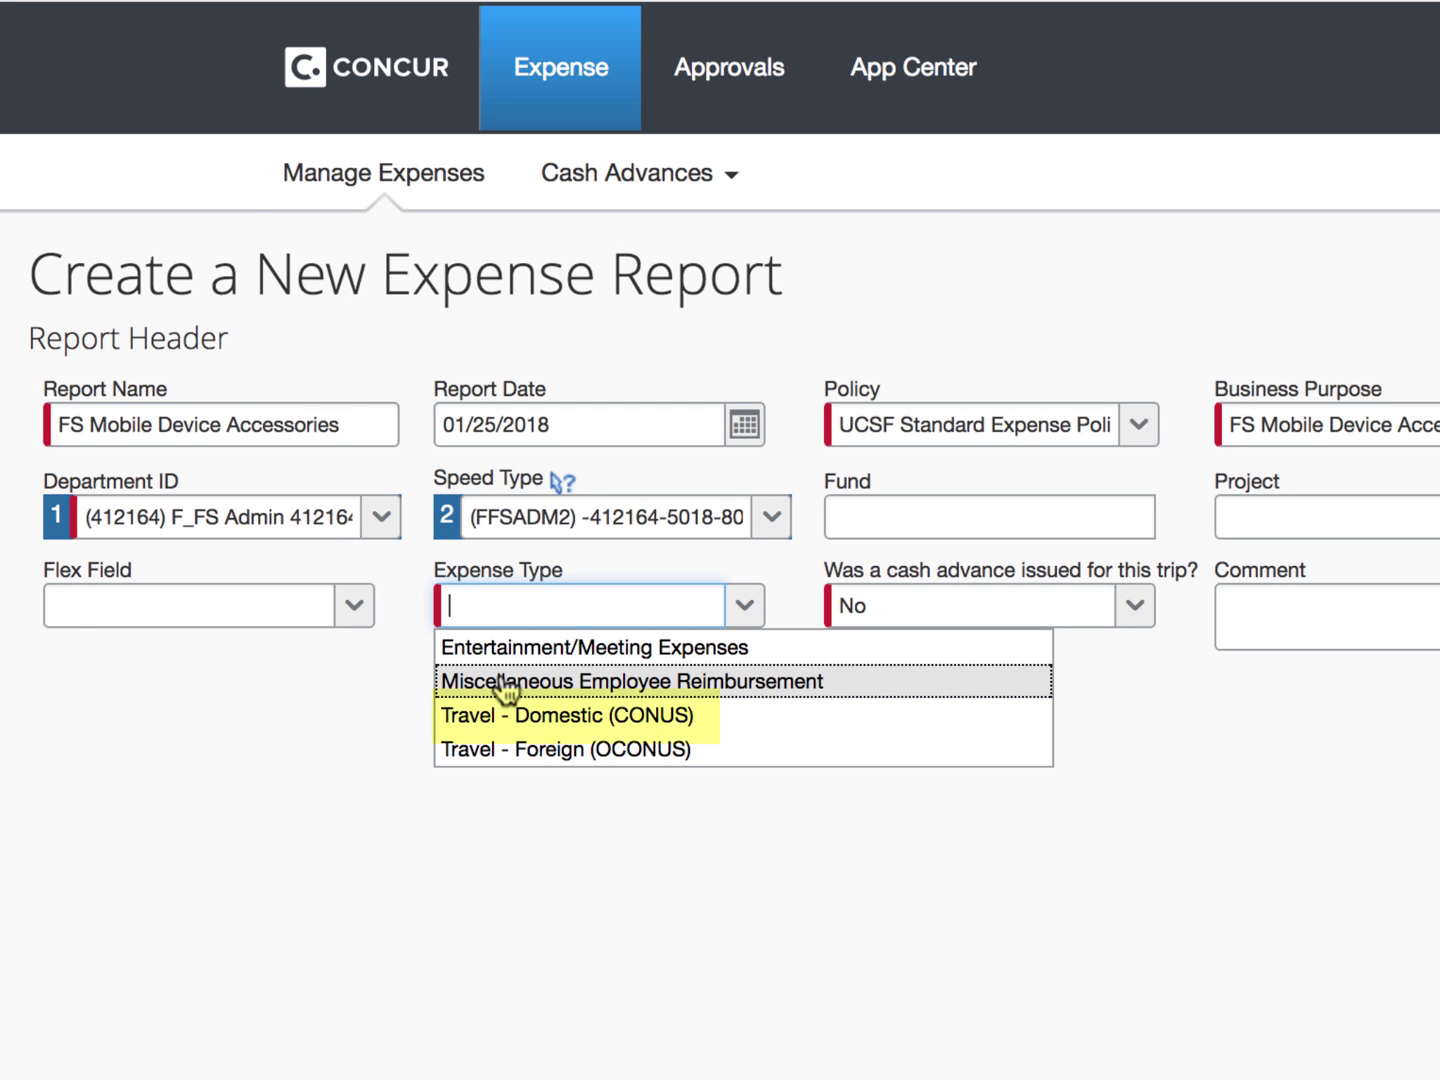
click(507, 689)
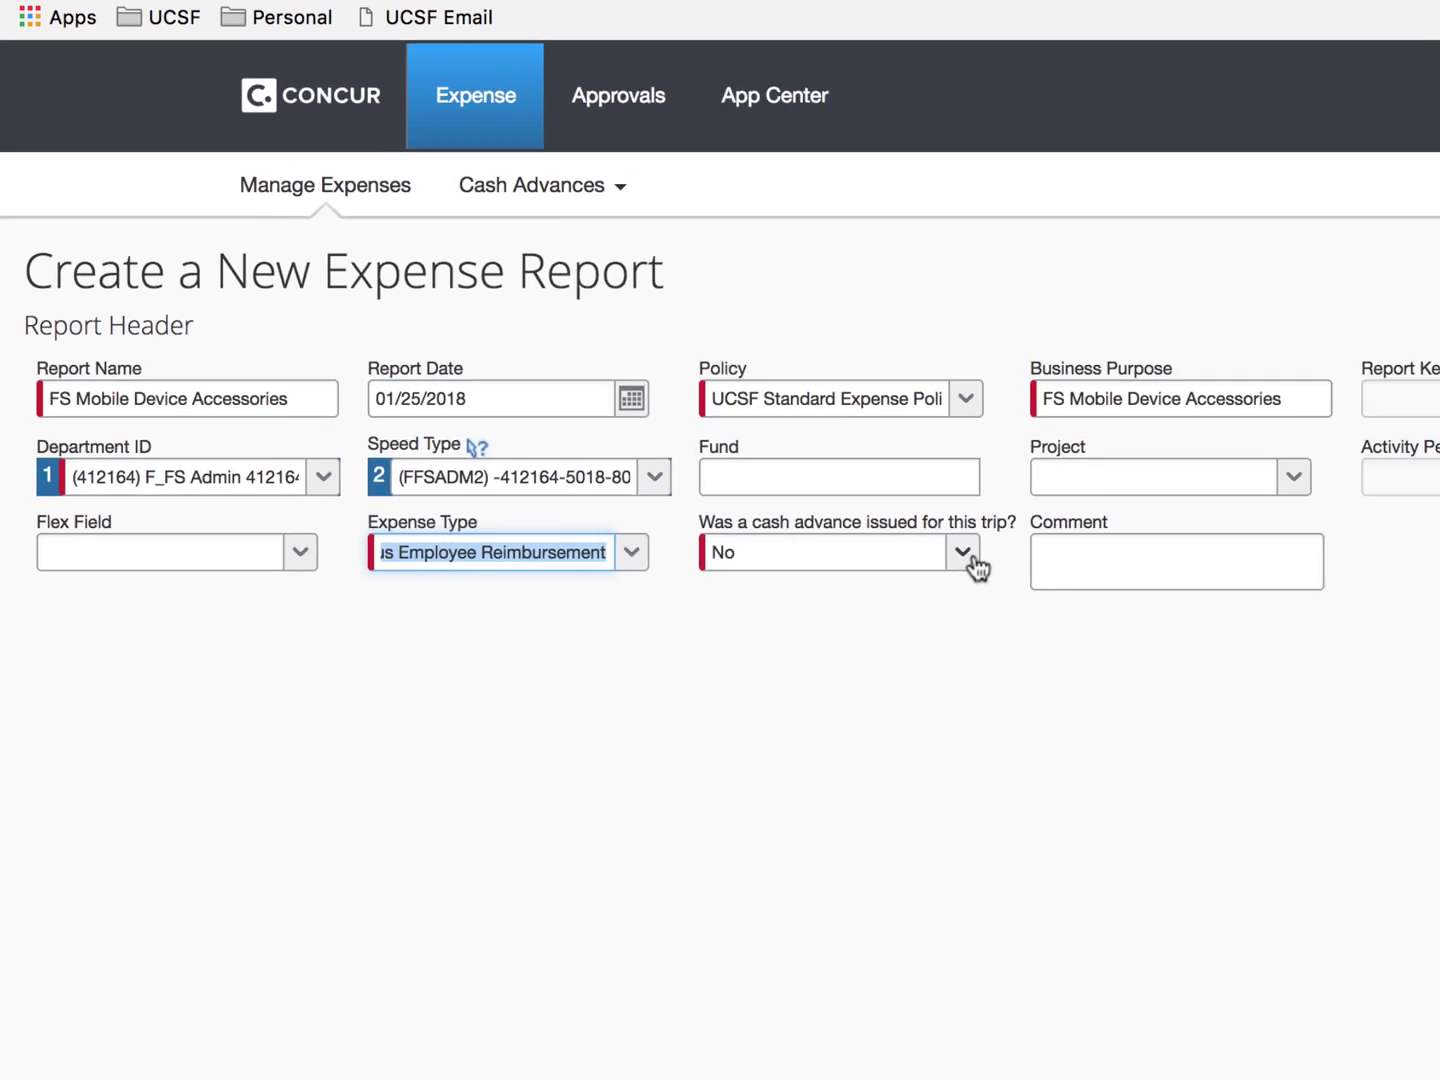
Enter the comment "FS Mobile Device Accessories for new employees in Jan 2018." and continue past the report header.
click(741, 481)
key(ctrl+v)
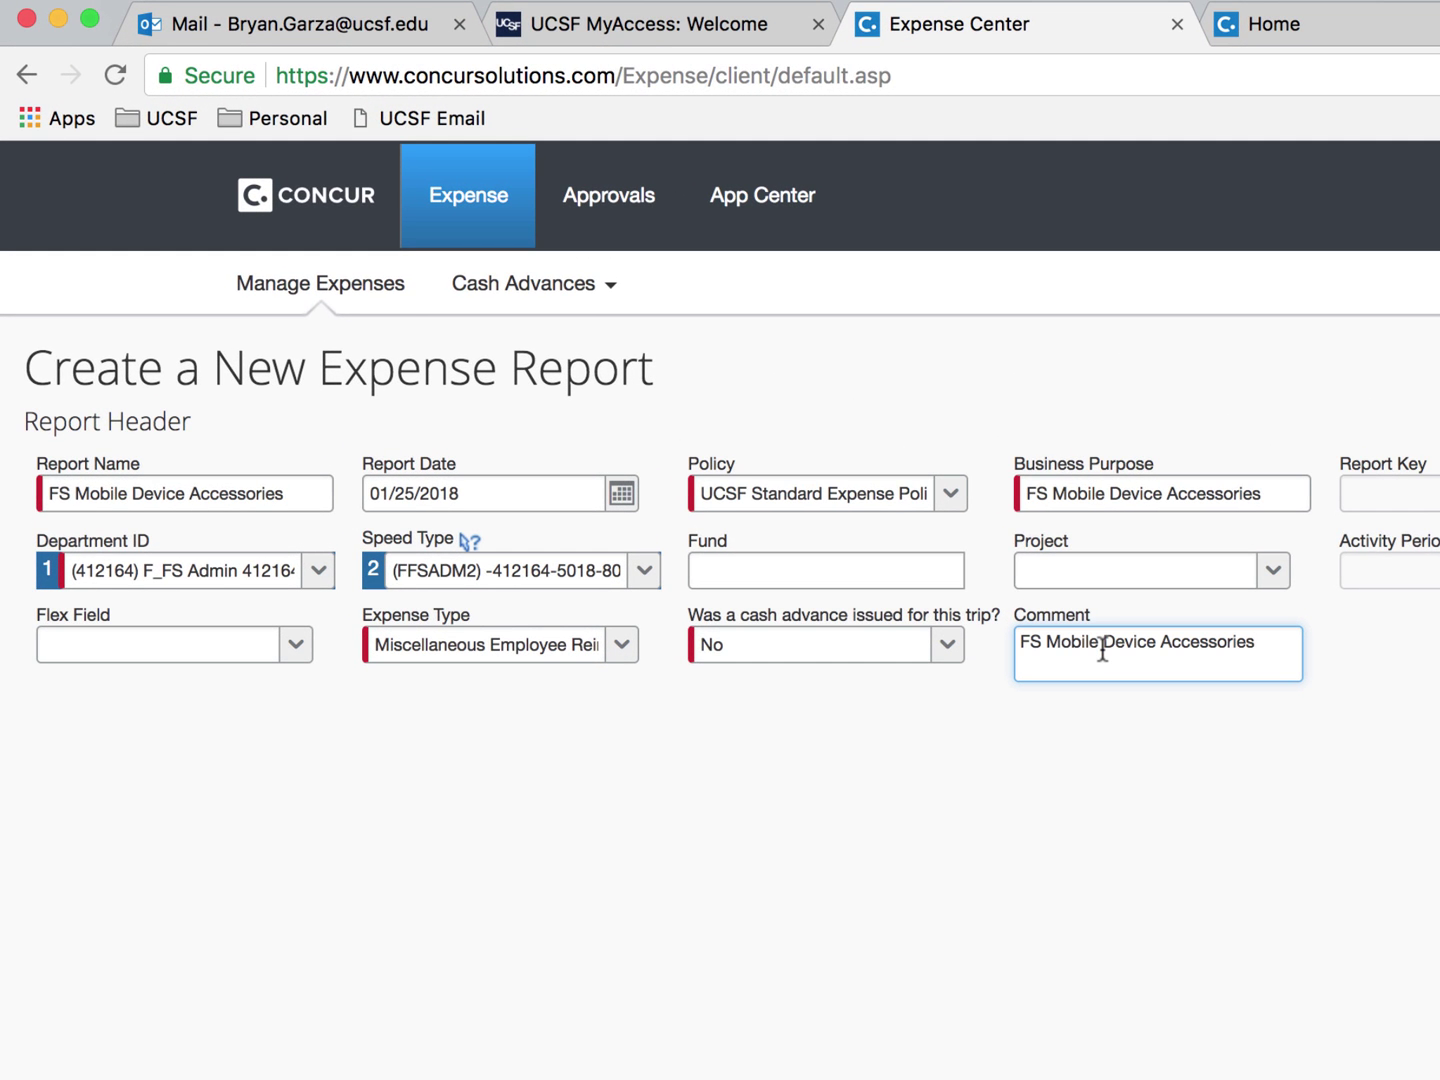
text(for new employees)
text( in Jan 2018.)
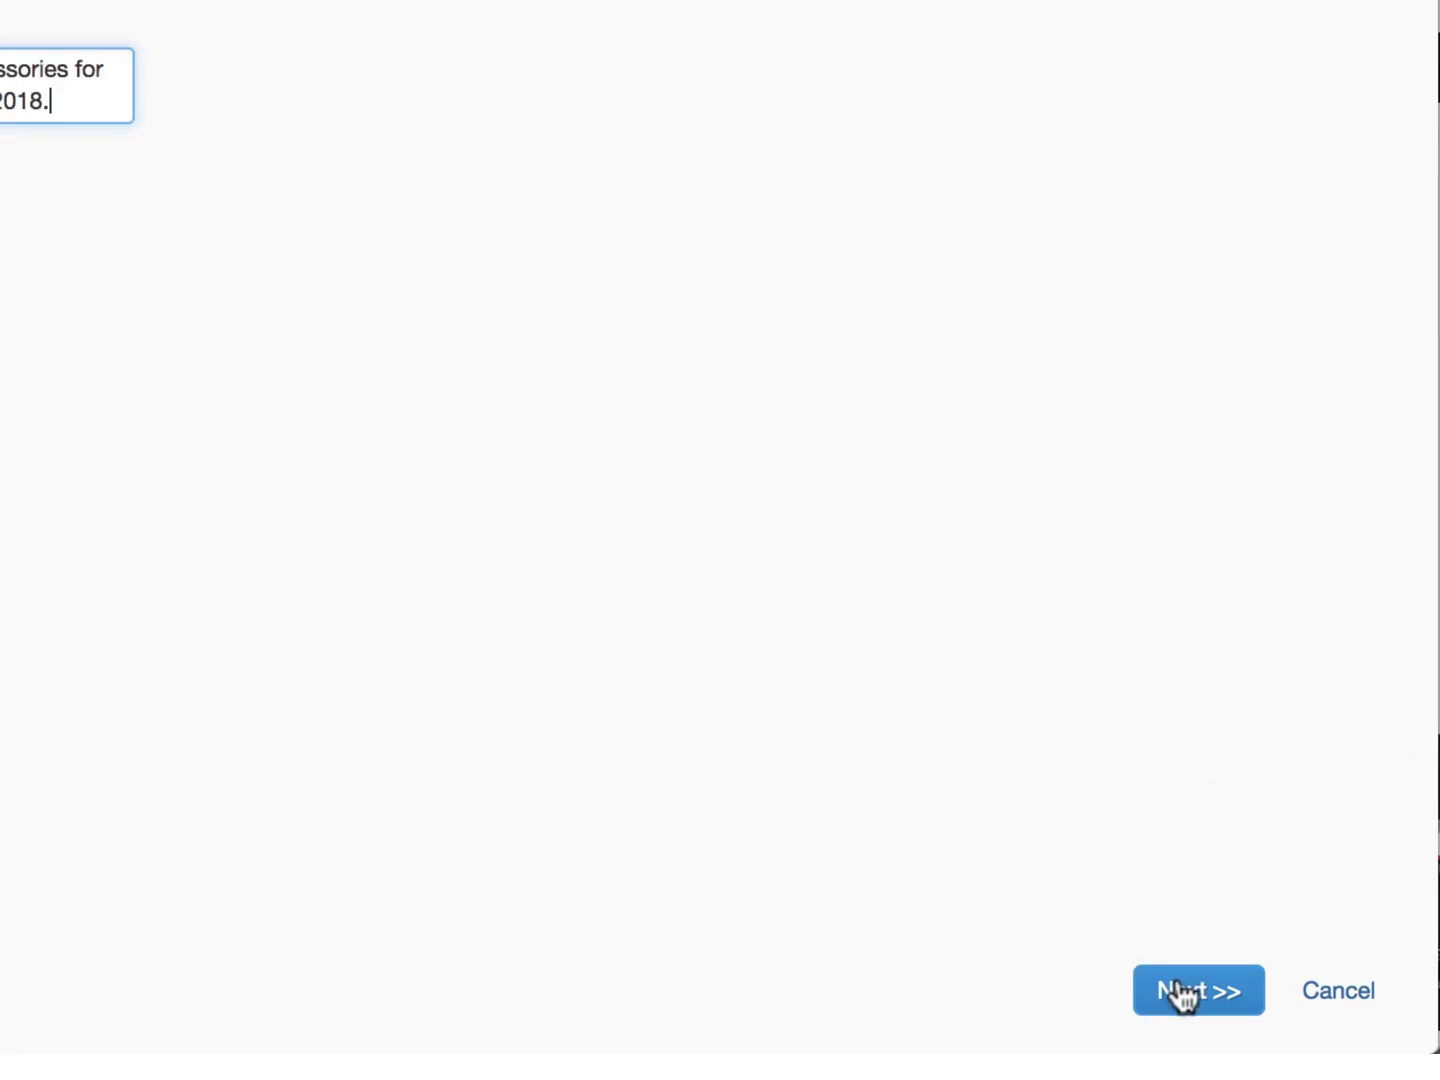
click(1177, 1012)
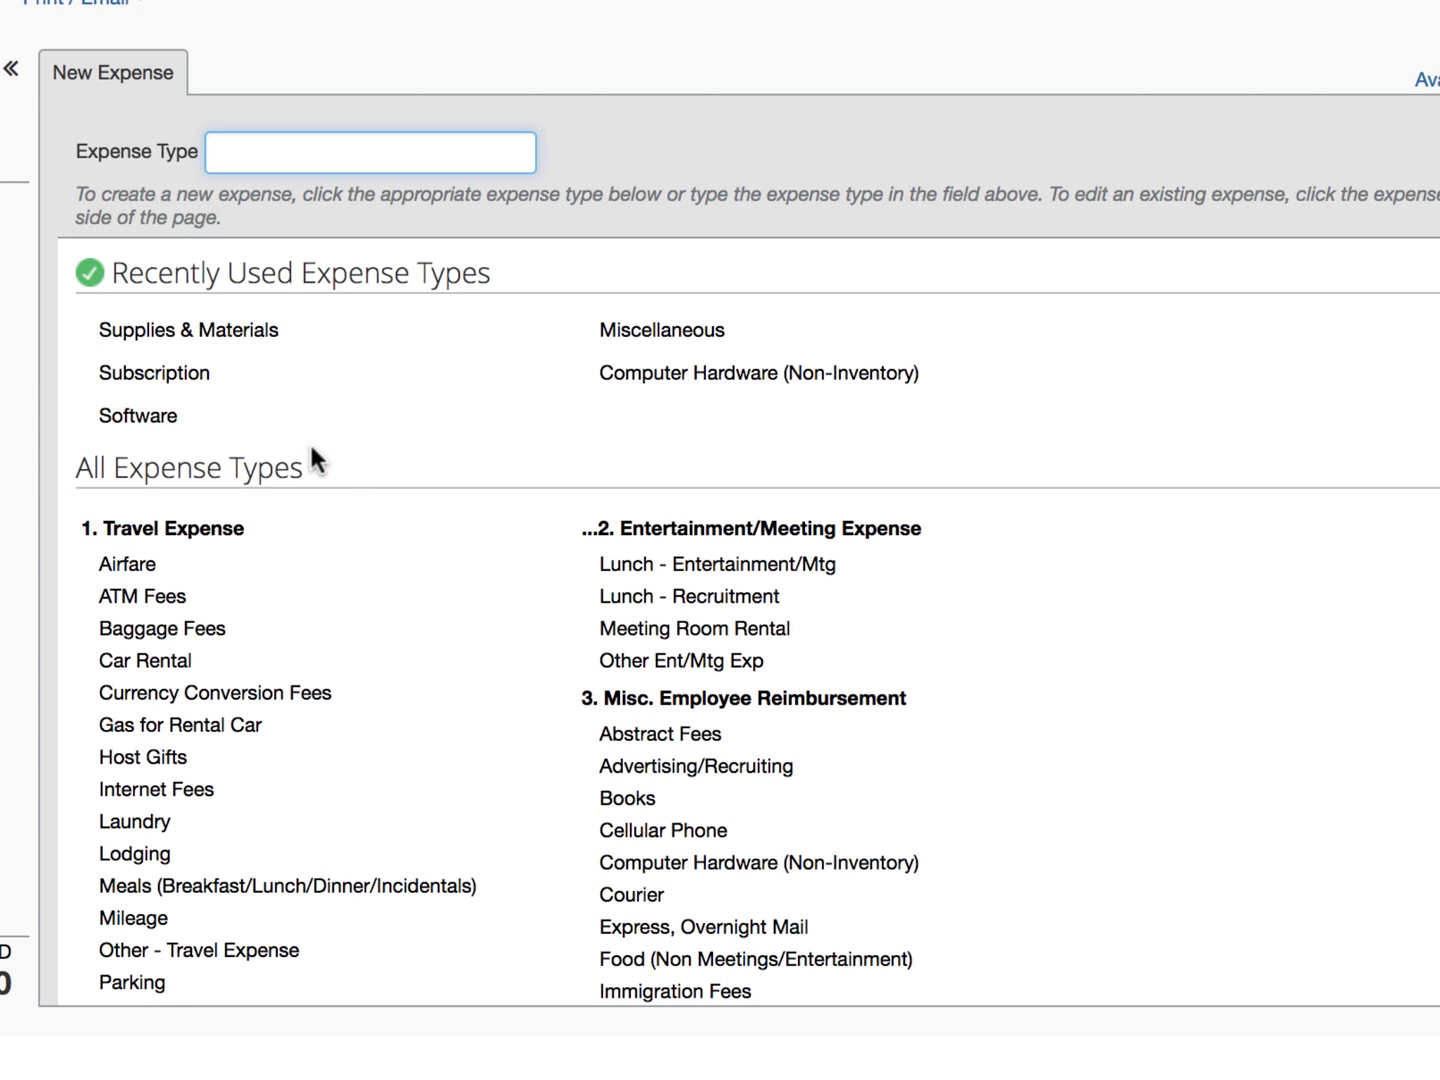
Add a new expense of type Supplies & Materials from the Misc. Employee Reimbursement category.
scroll(431, 491, down, 10)
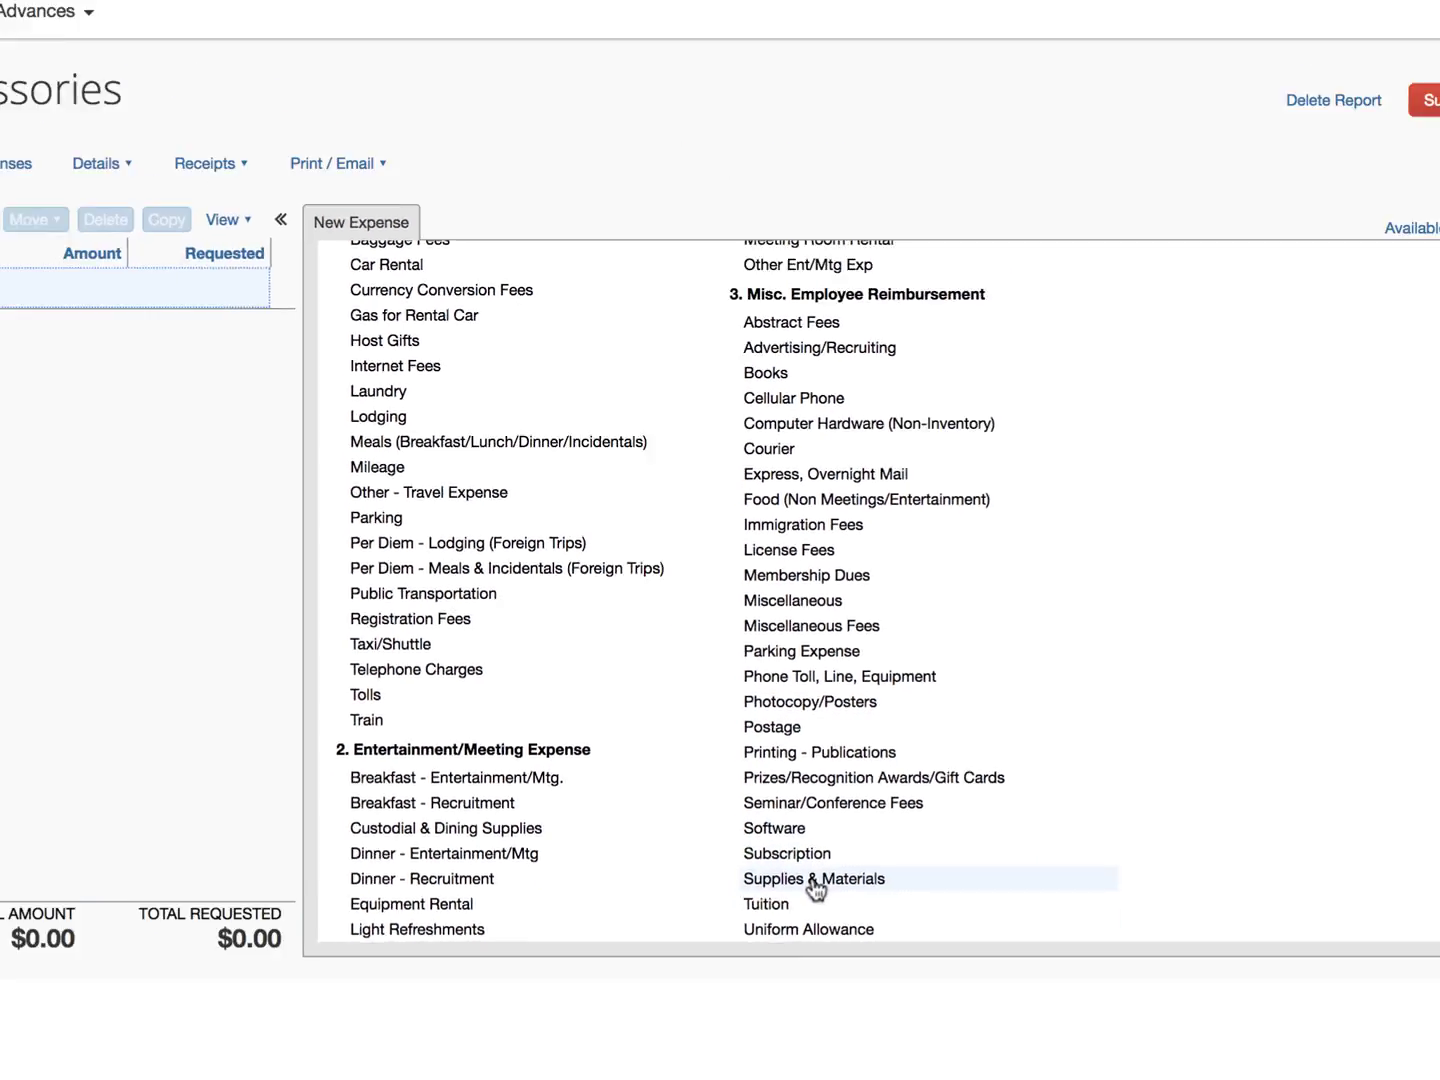
click(815, 879)
click(840, 299)
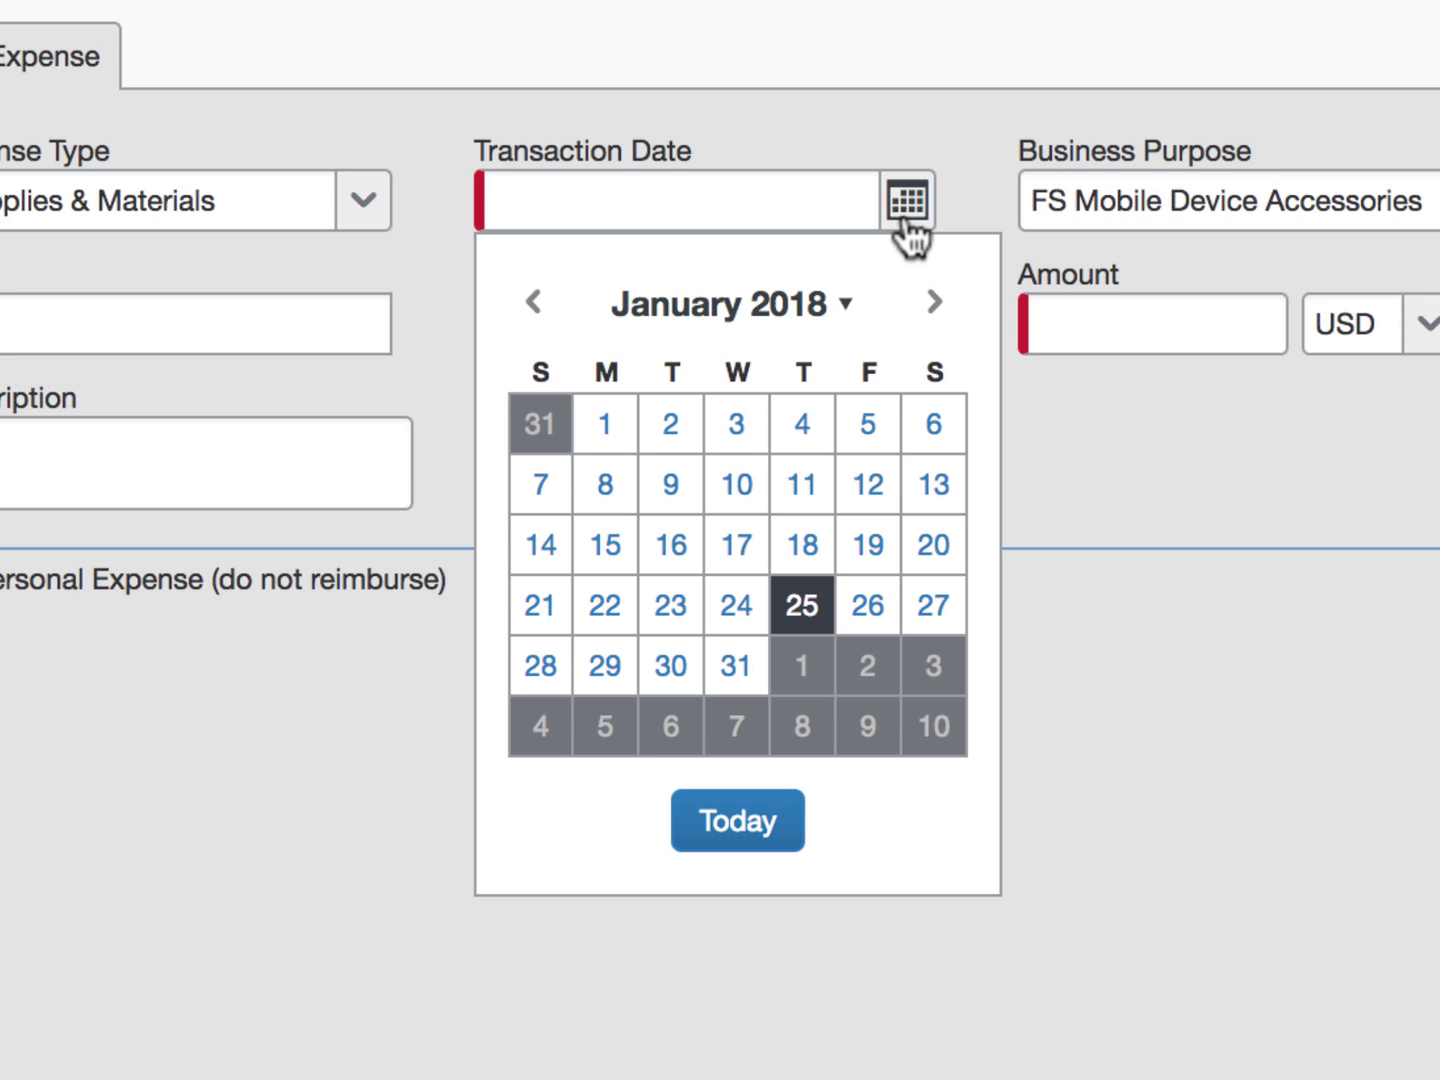
key(Escape)
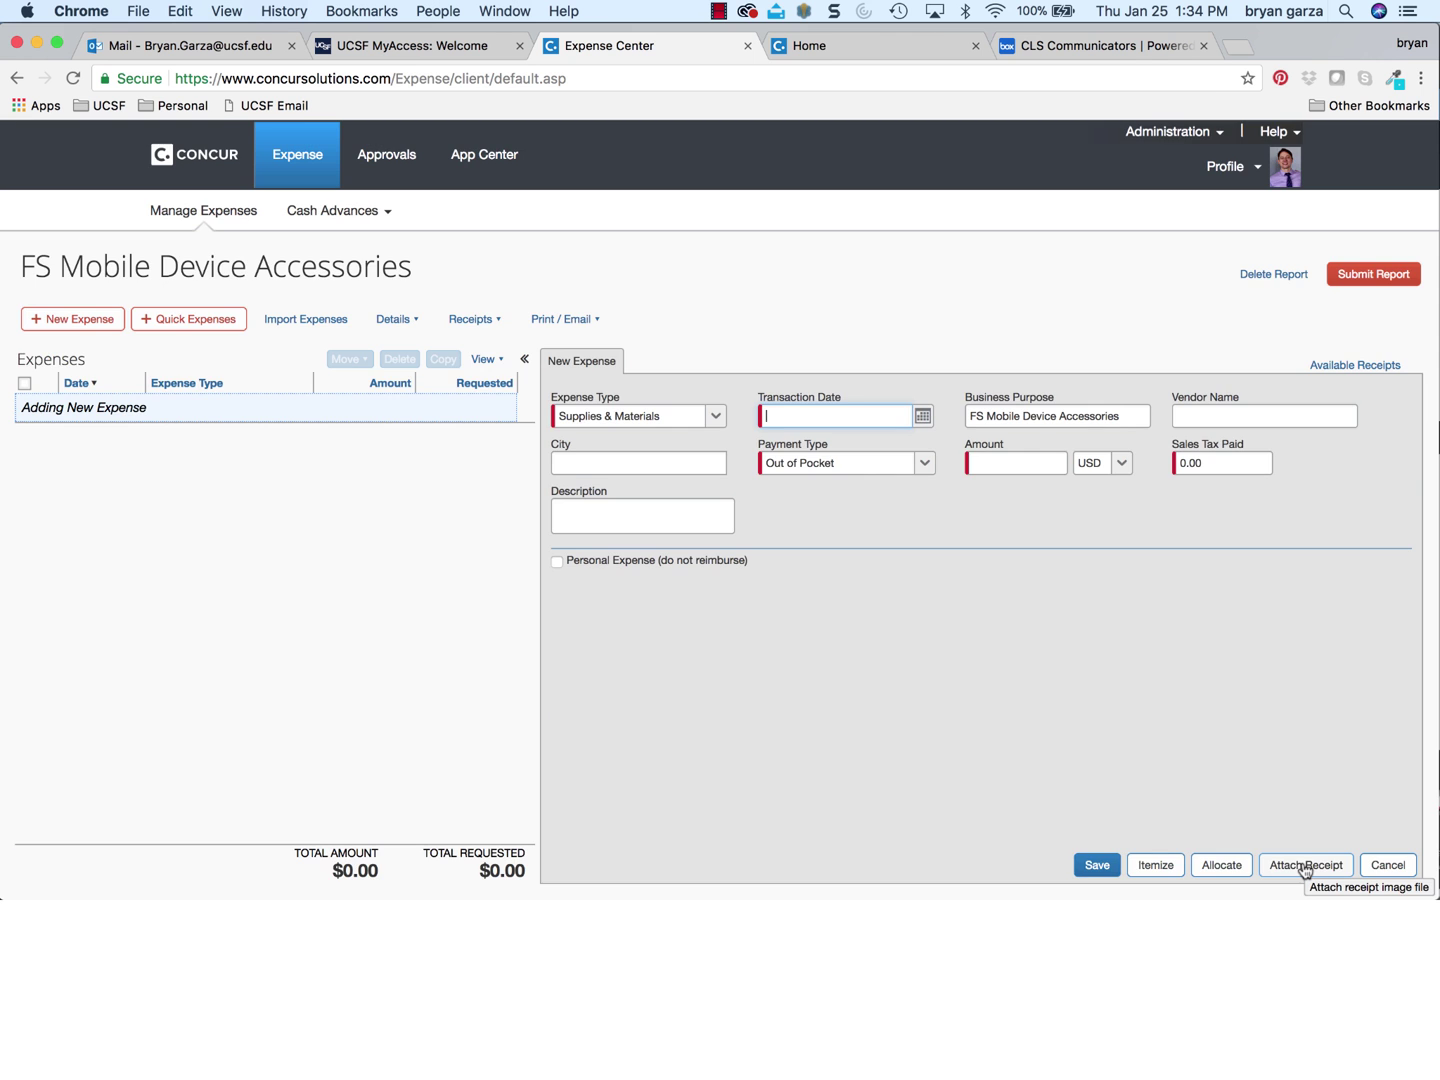
Attach the receipt "Amazon_$97.83 Tax $3.05_iPad&iPodCasesScreens_2018 01 24.pdf" from the EXPENSE RECEIPTS folder to the expense.
click(1306, 865)
click(913, 342)
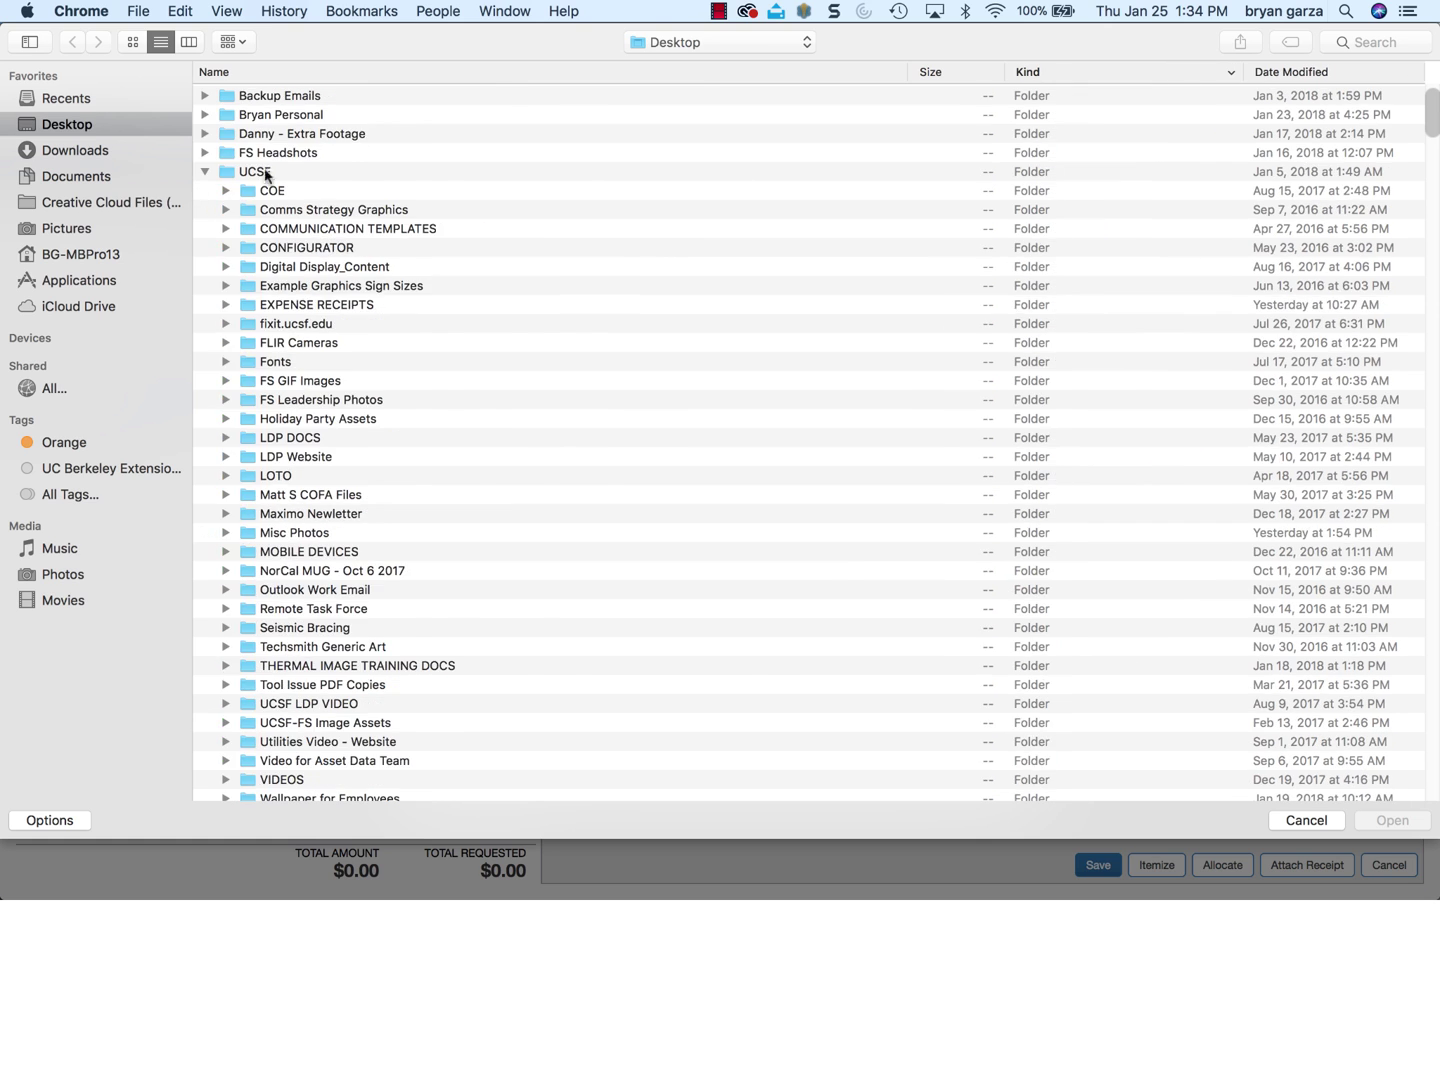
double_click(300, 308)
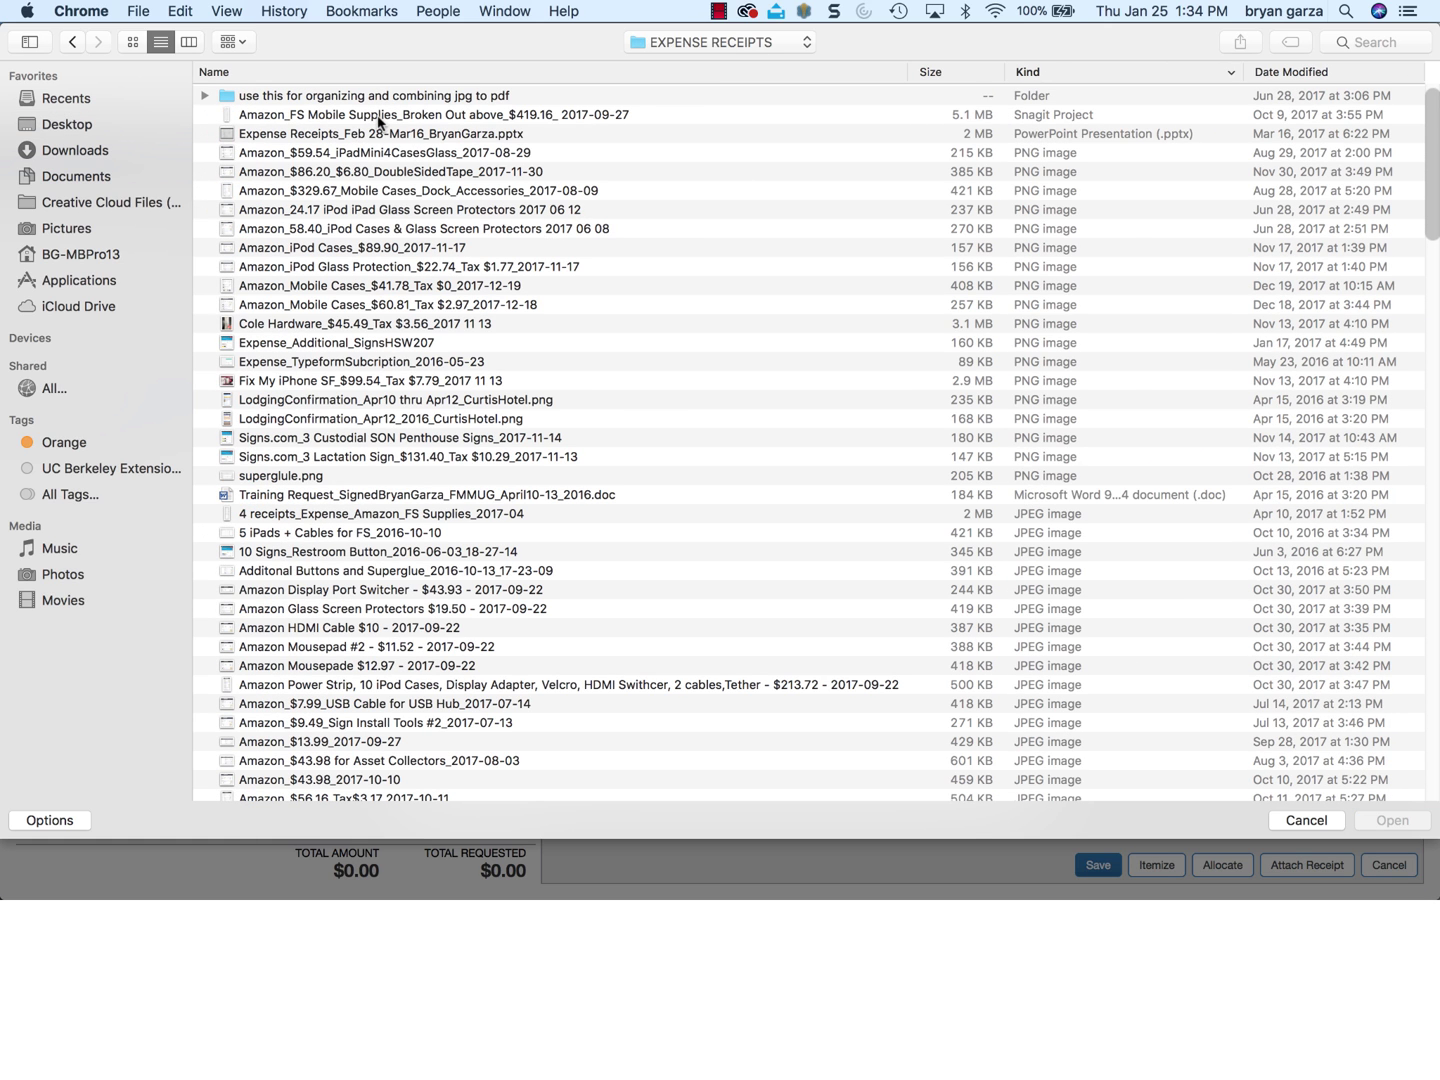
click(1309, 73)
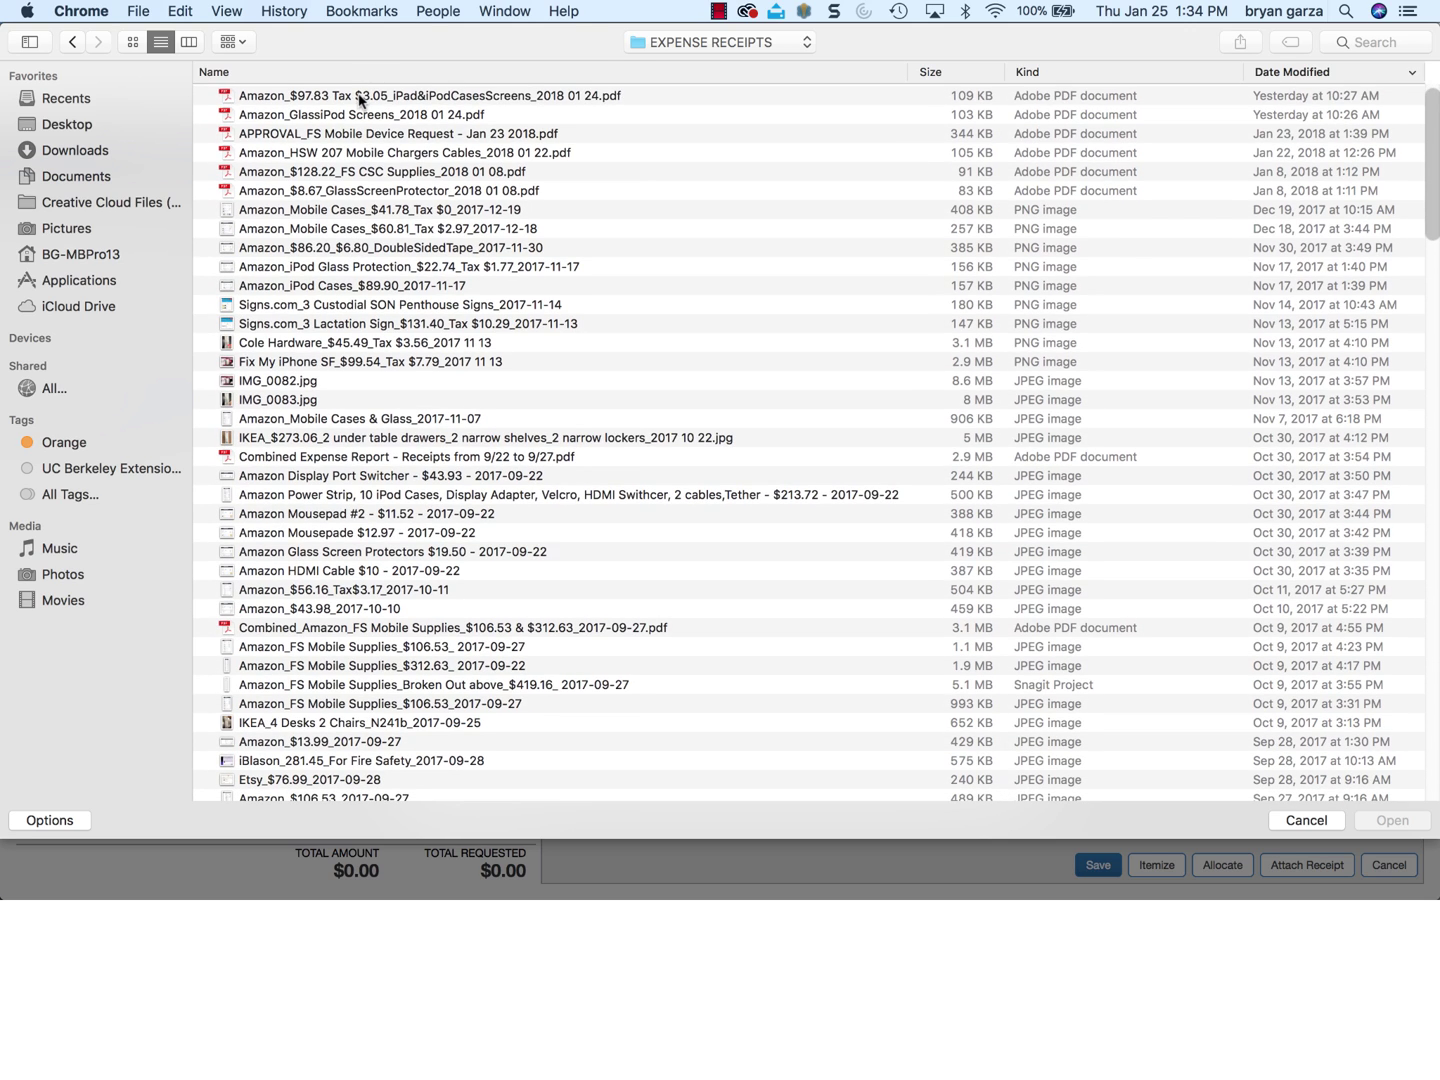
click(361, 96)
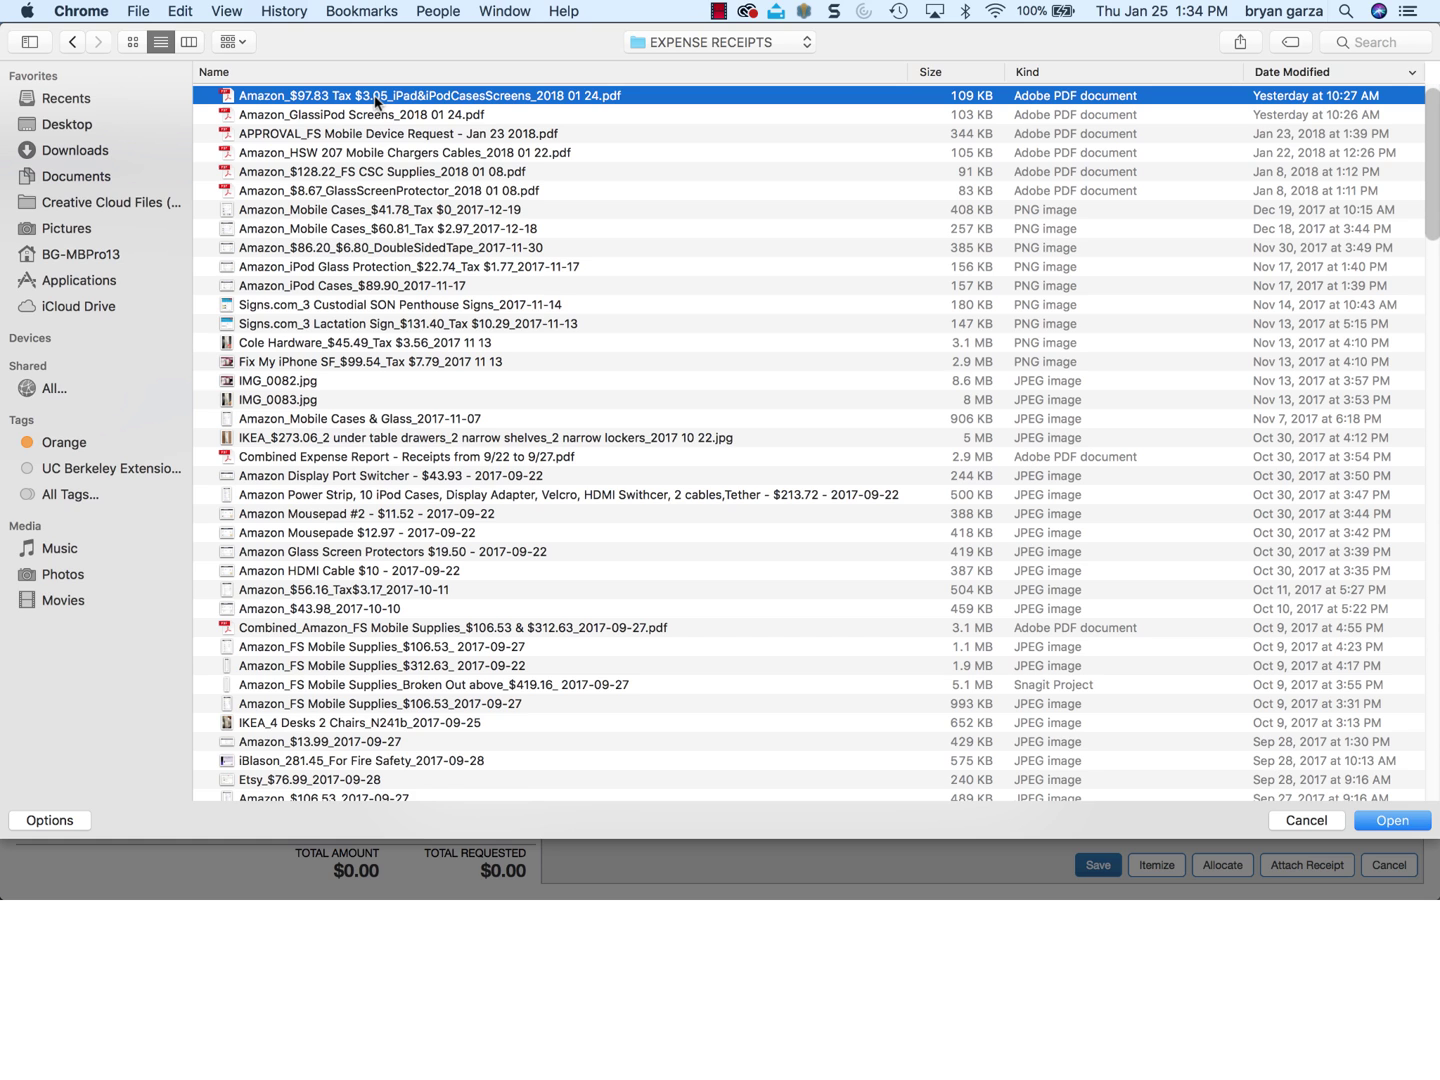
double_click(374, 97)
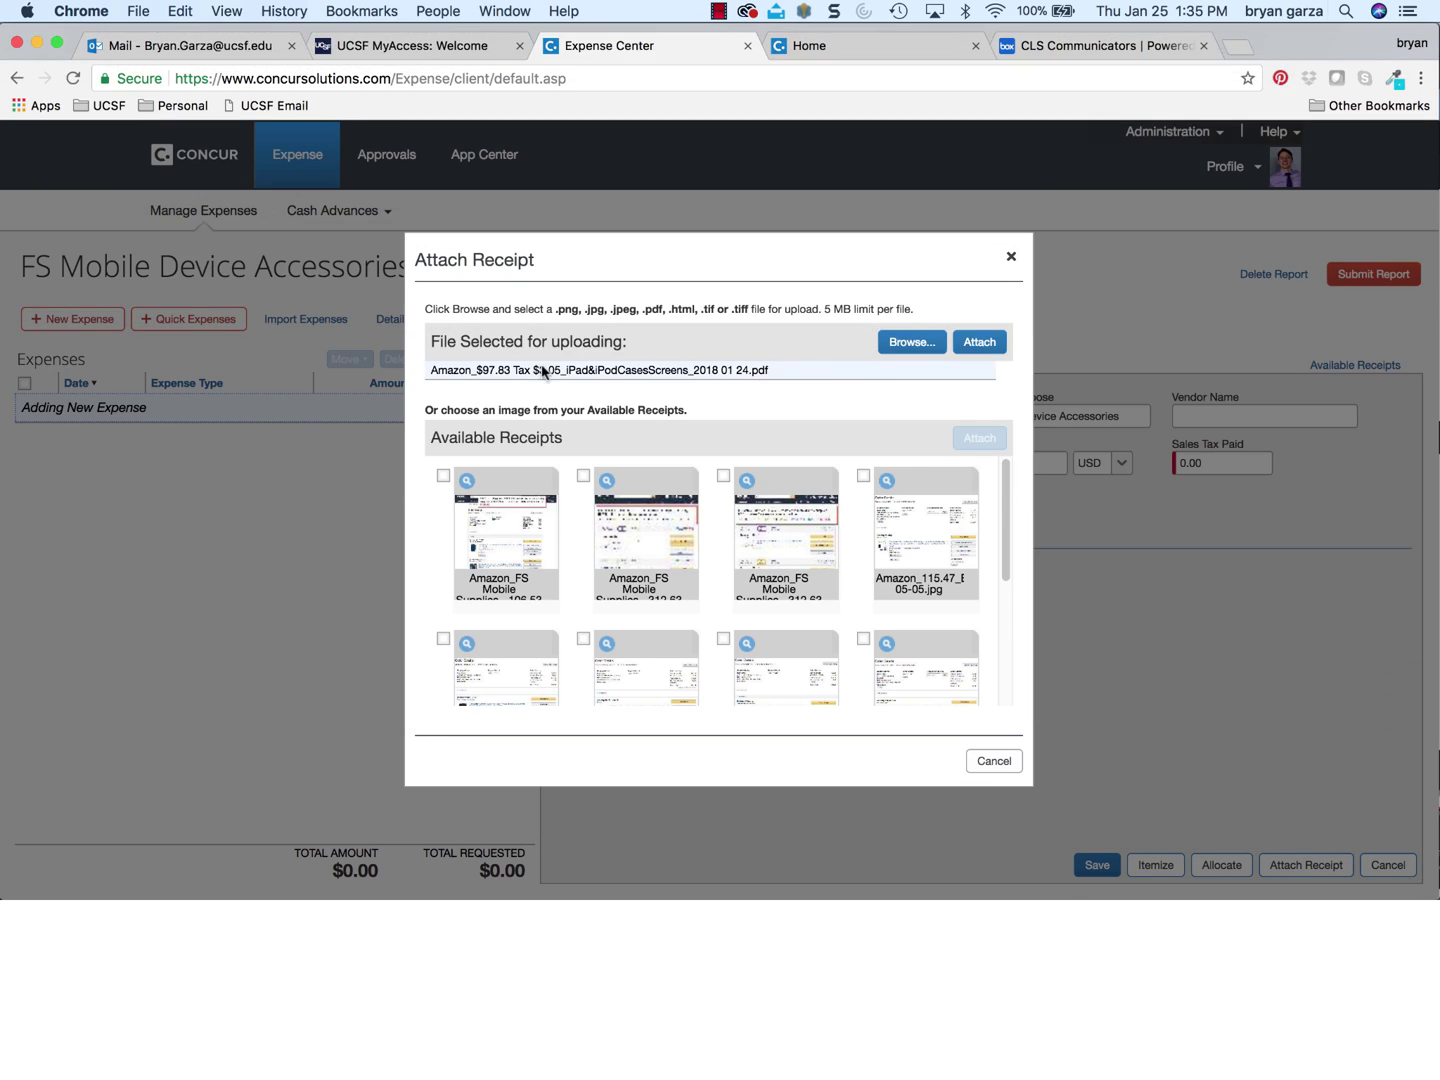
click(980, 343)
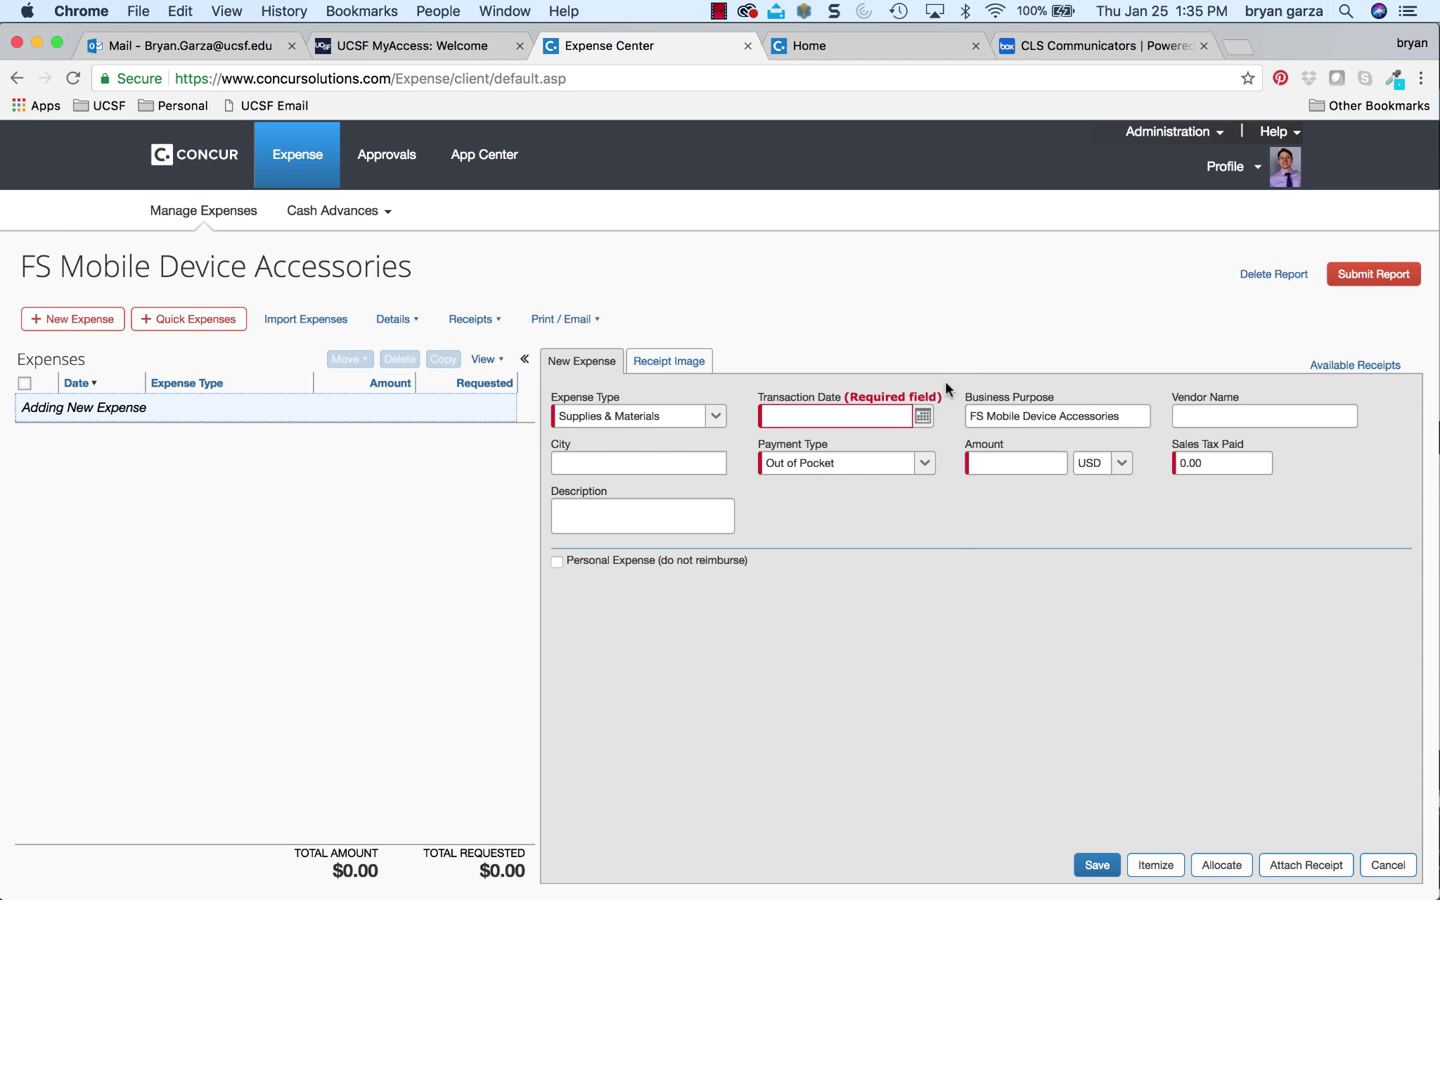
Set the expense's transaction date to 01/24/2018 and its vendor name to Amazon.
click(923, 416)
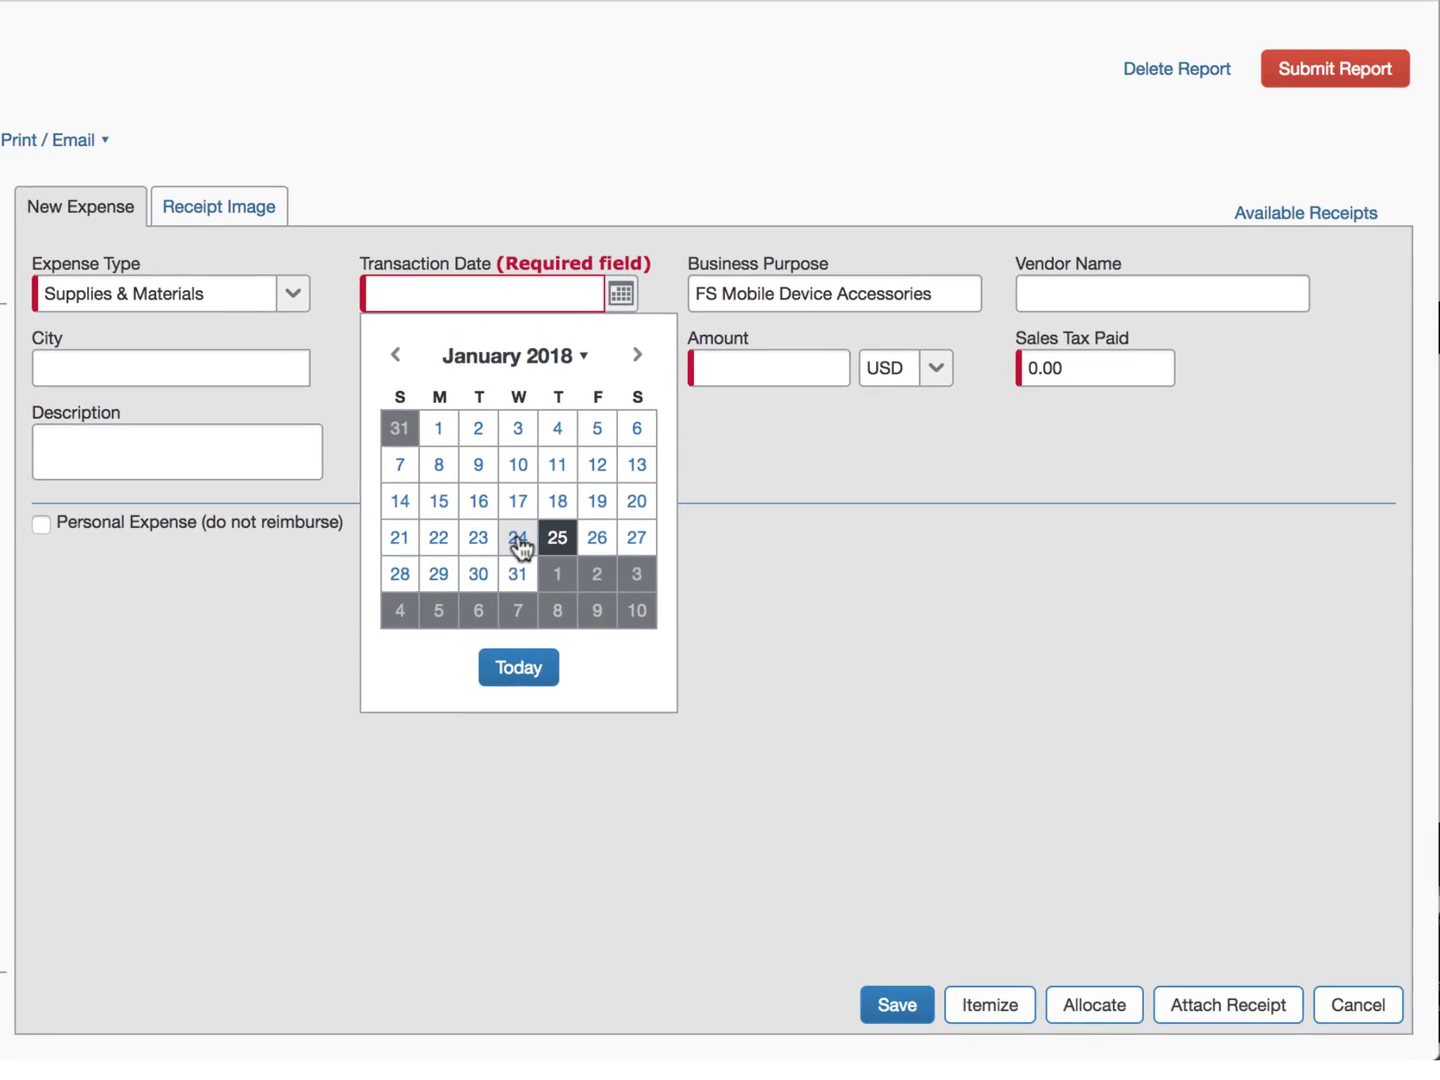
click(516, 540)
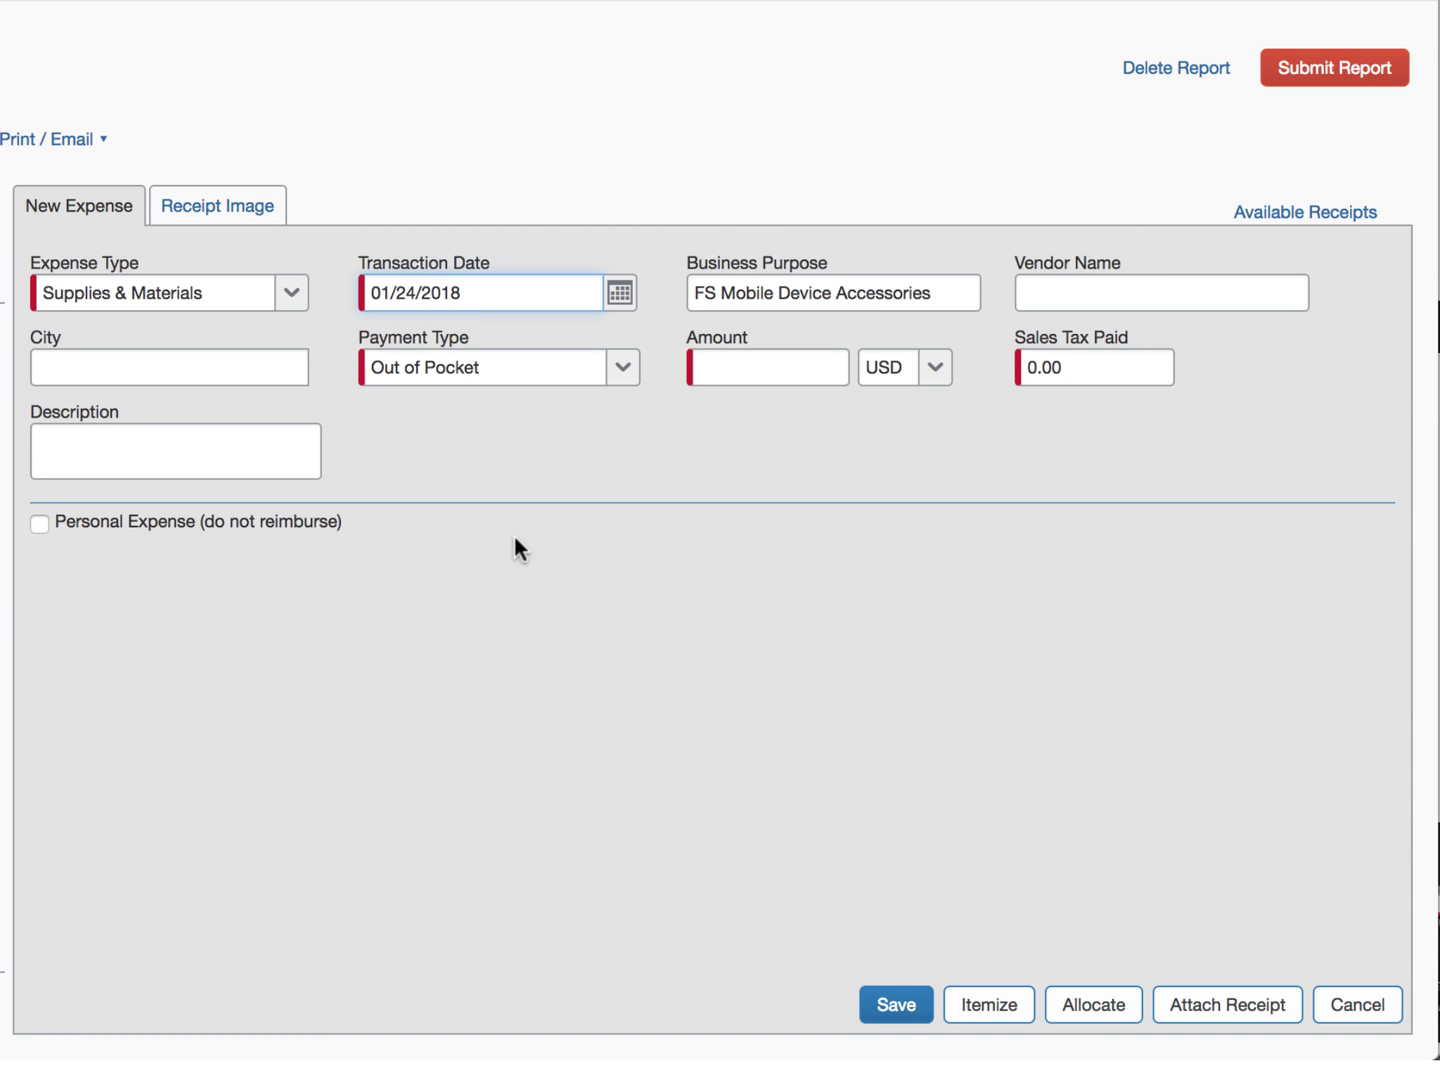
click(1098, 290)
text(Amazon)
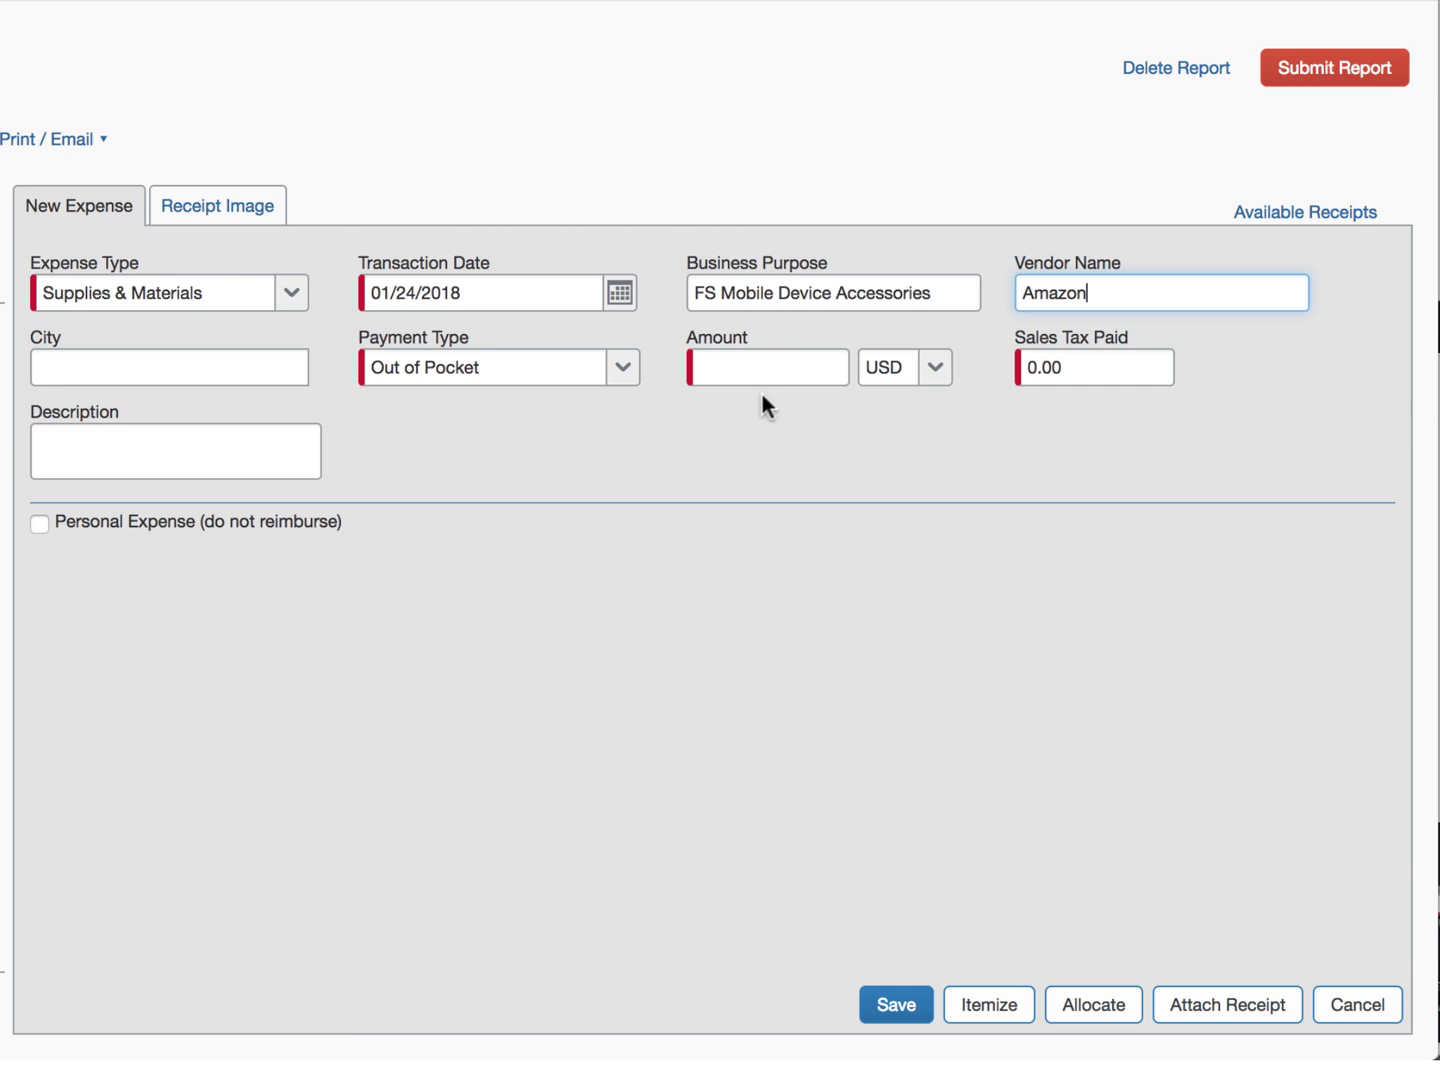
Set the expense amount to 97.83 USD and the sales tax paid to 3.05.
click(763, 369)
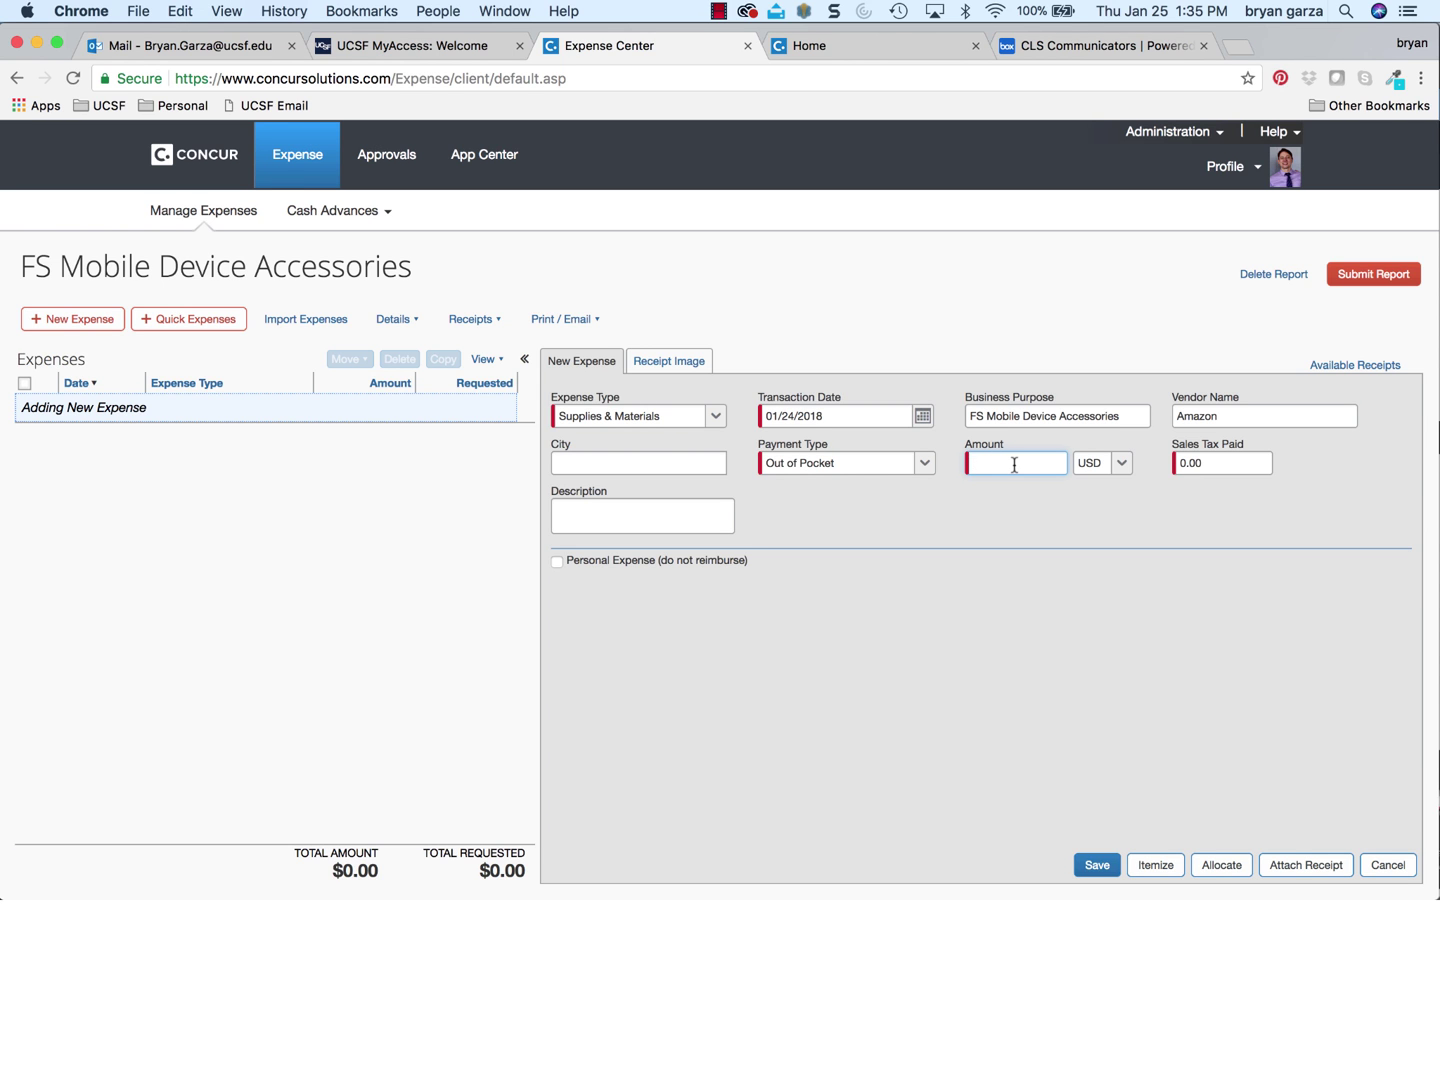
text(97.83)
key(Tab)
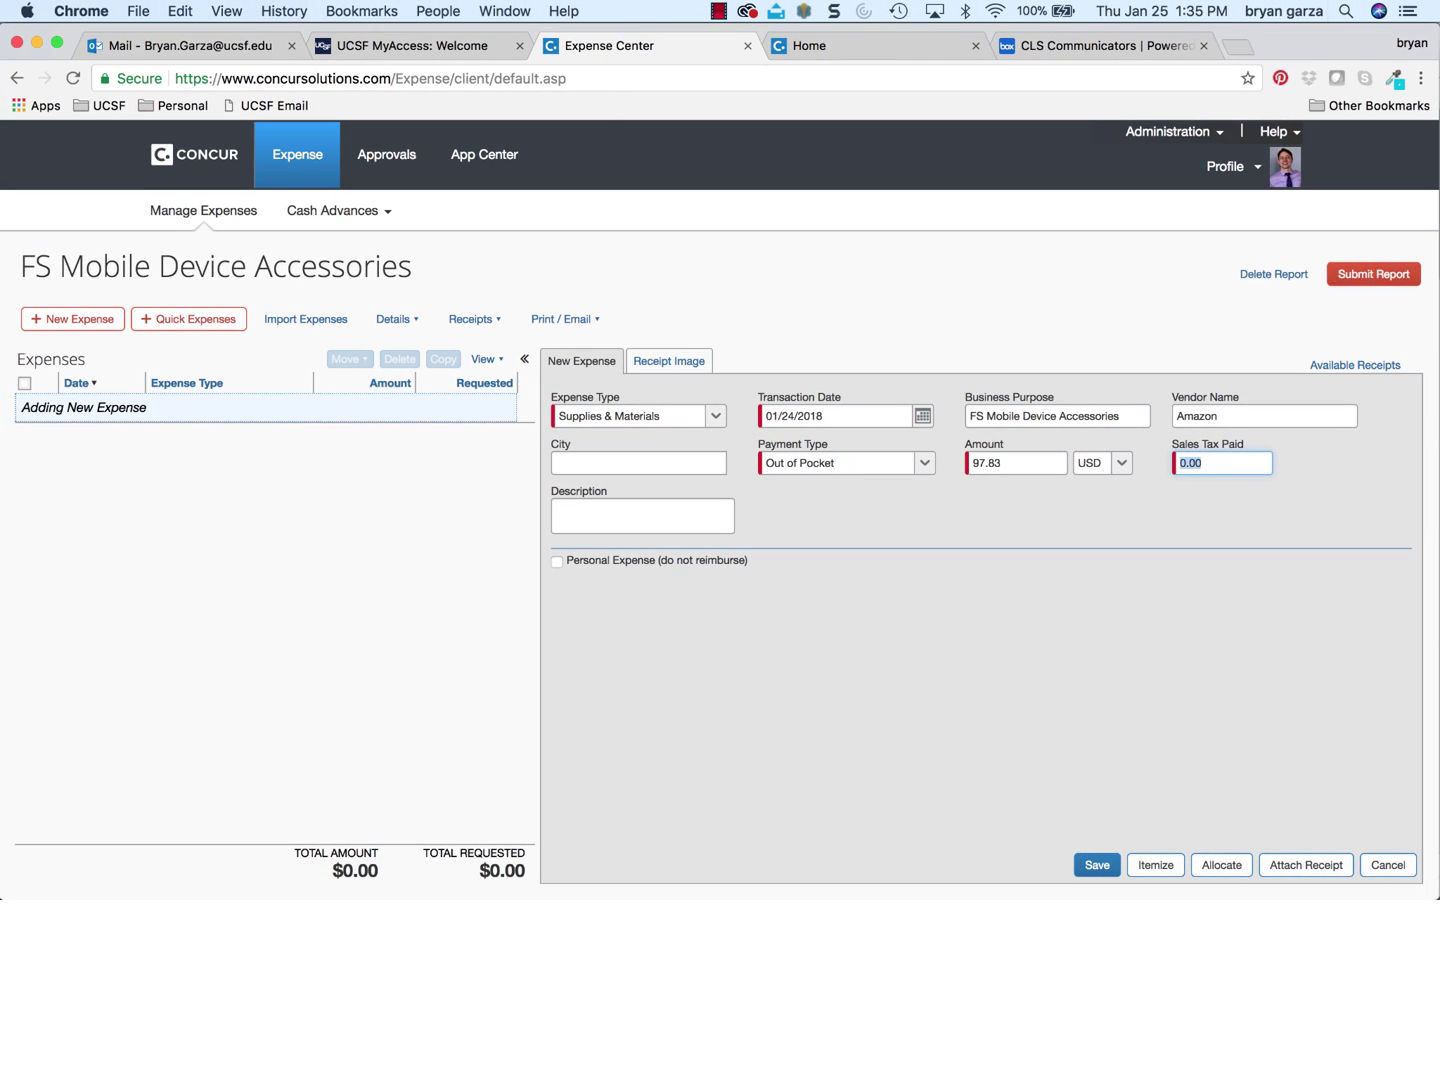
text(3.0)
Set the city to San Francisco, California and the description to "FS Mobile Device Accessories", and save the expense.
click(652, 452)
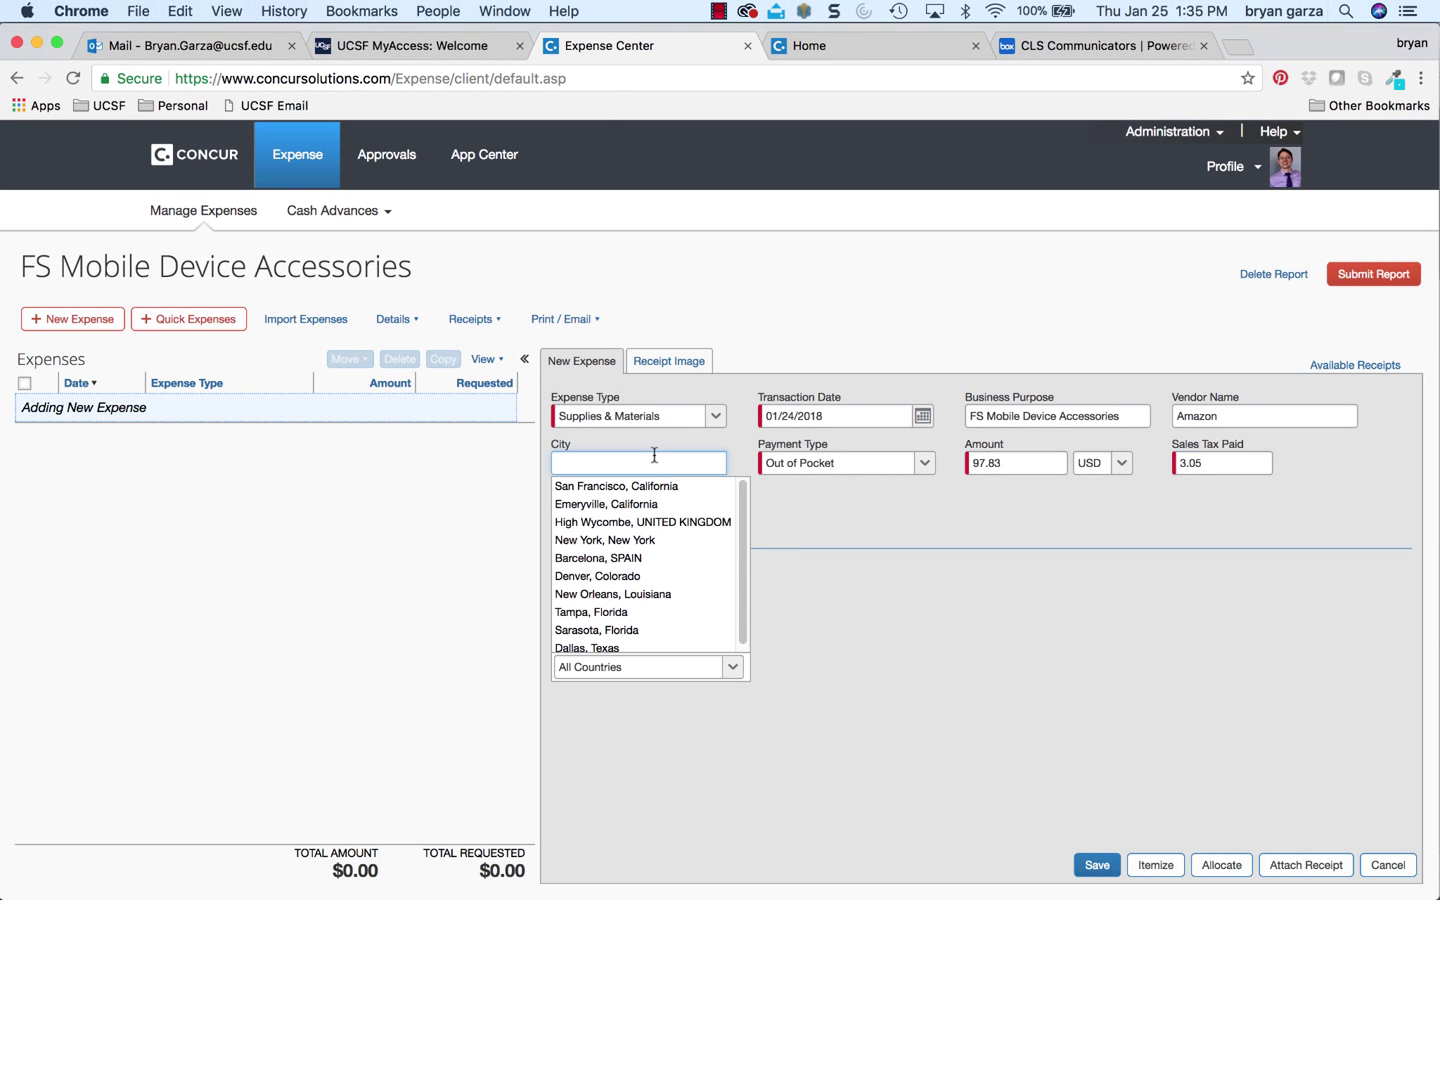
click(641, 487)
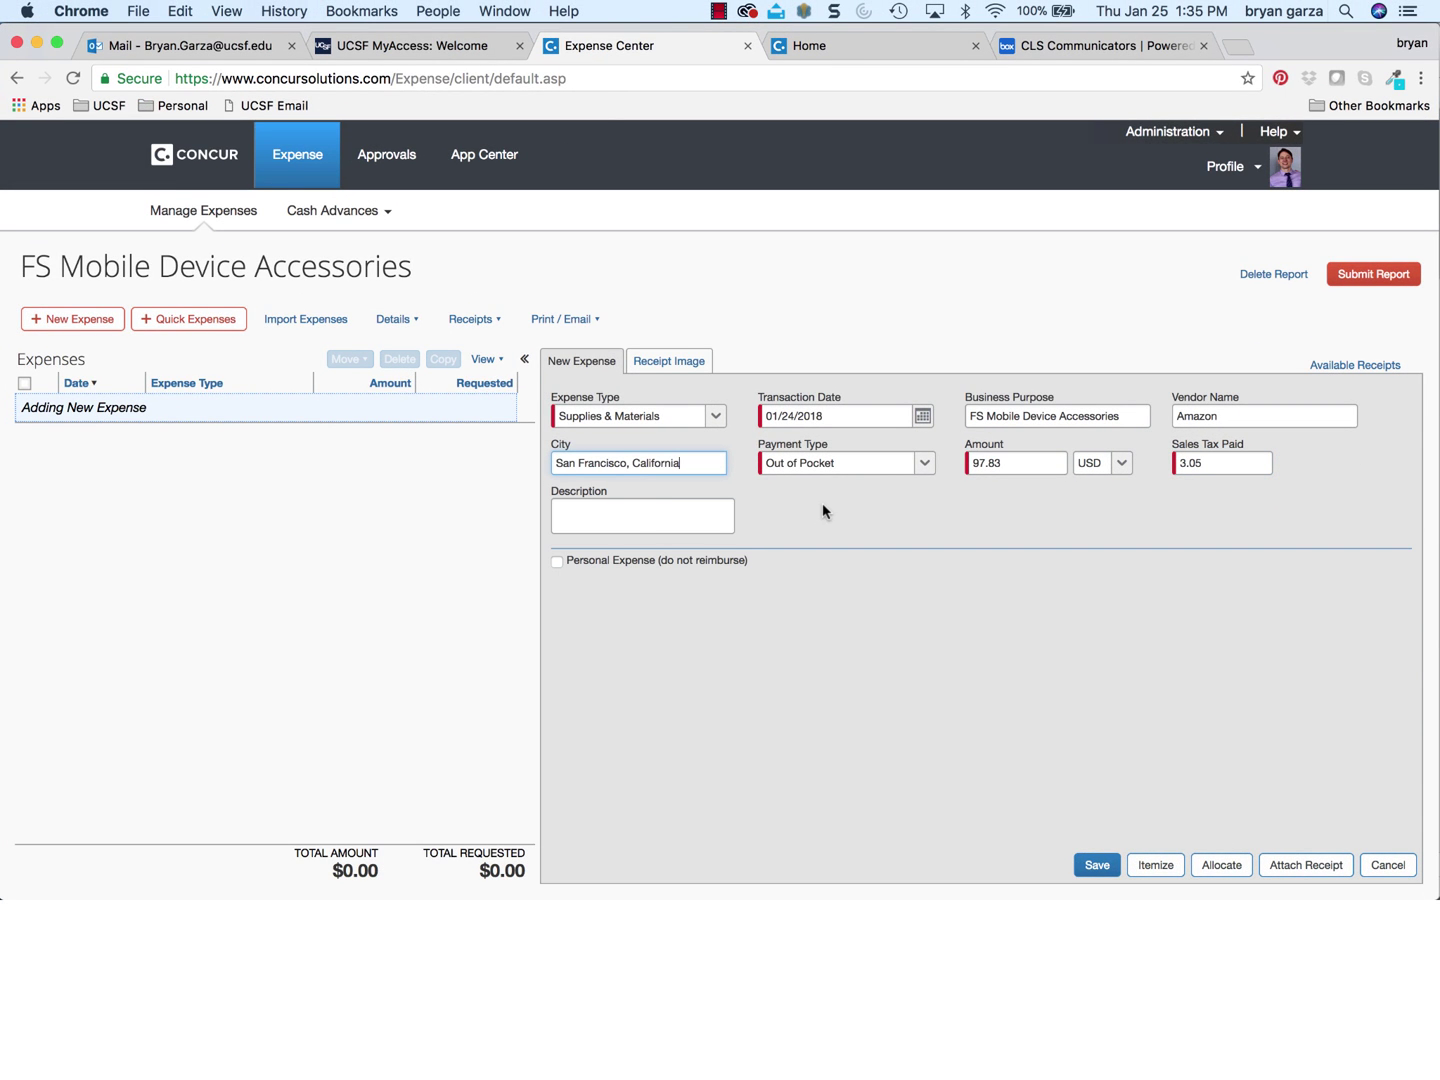
click(650, 525)
text(FS Mobile Device Accessories)
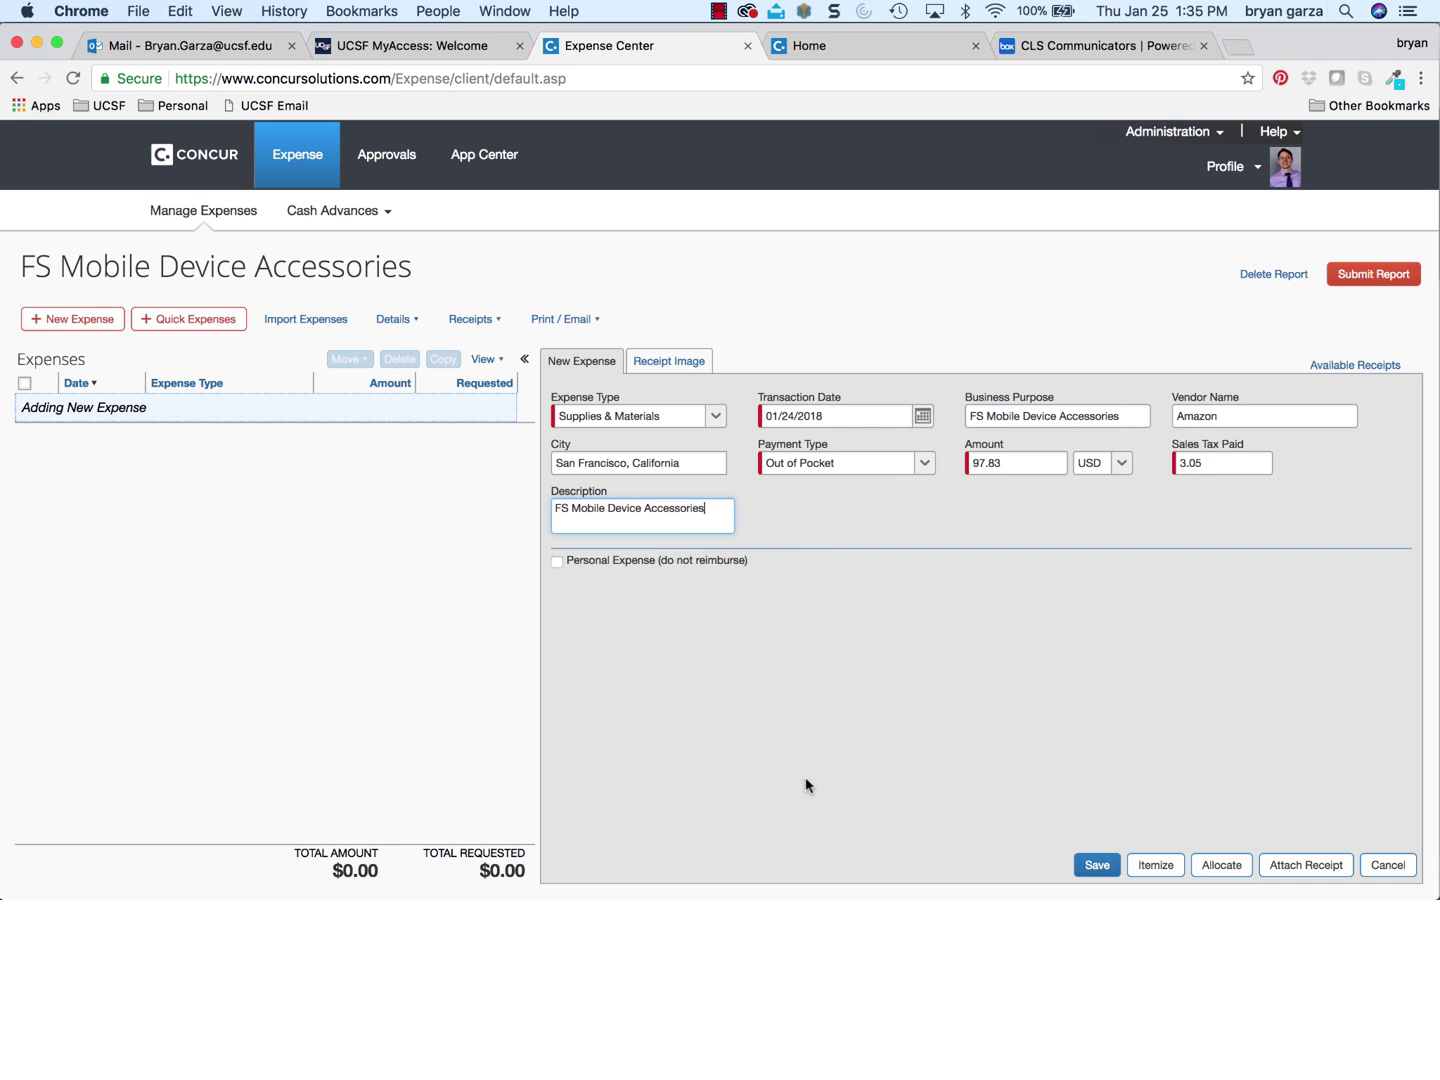
click(1097, 865)
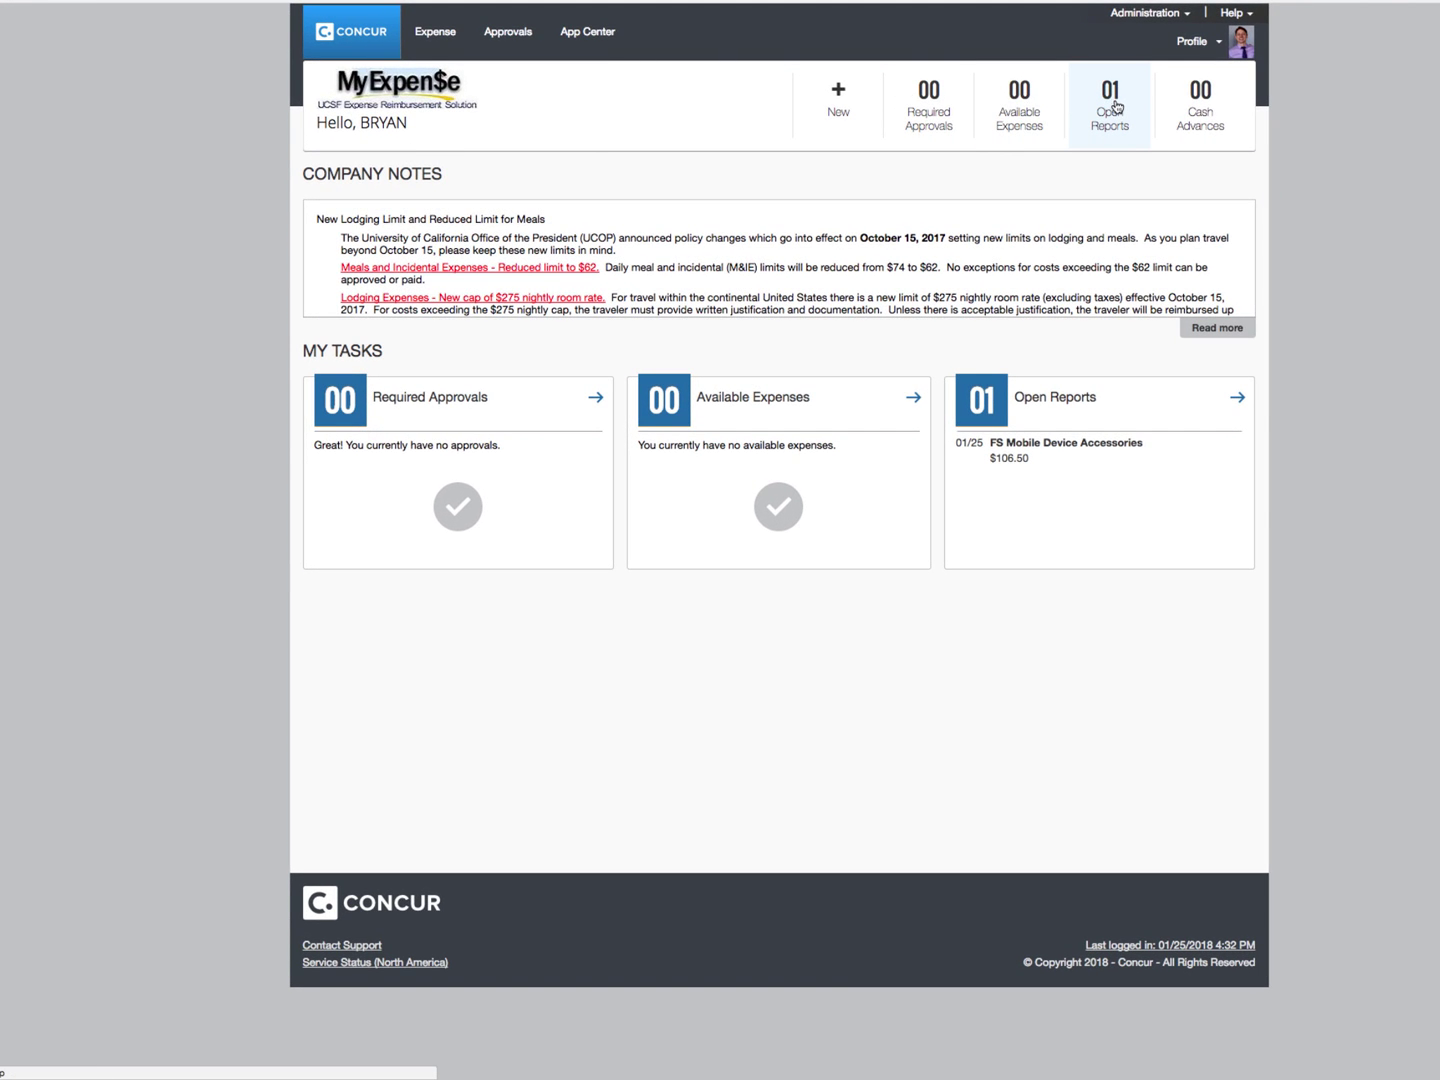
View the open reports from the home page and open the expense management page.
click(1113, 102)
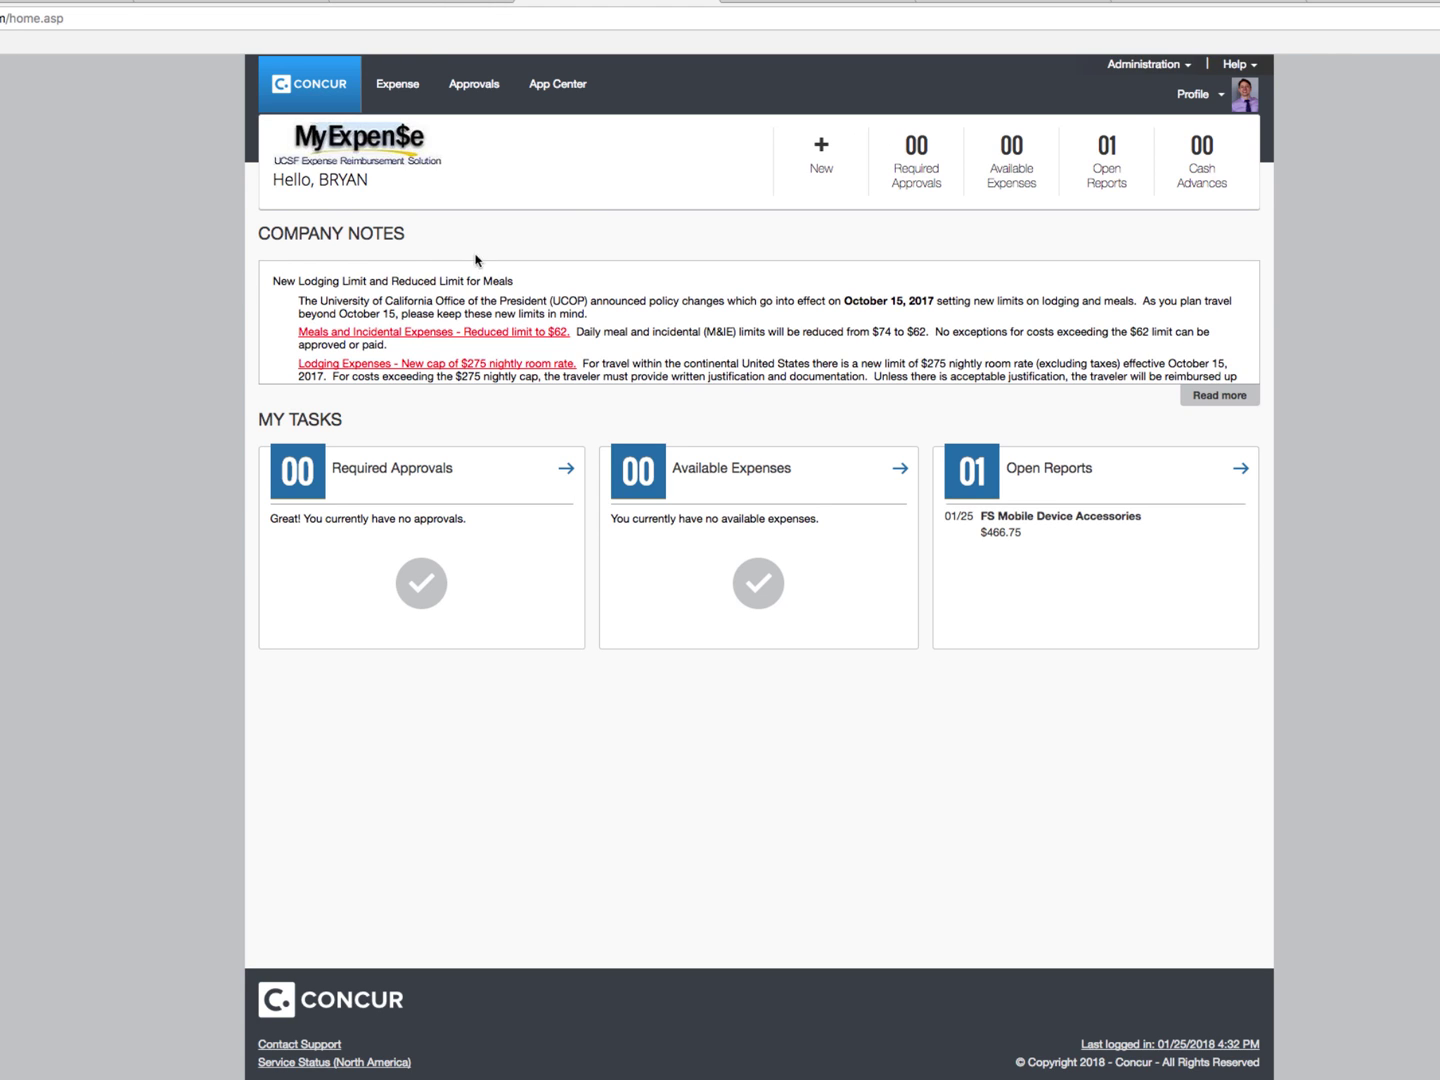
click(399, 88)
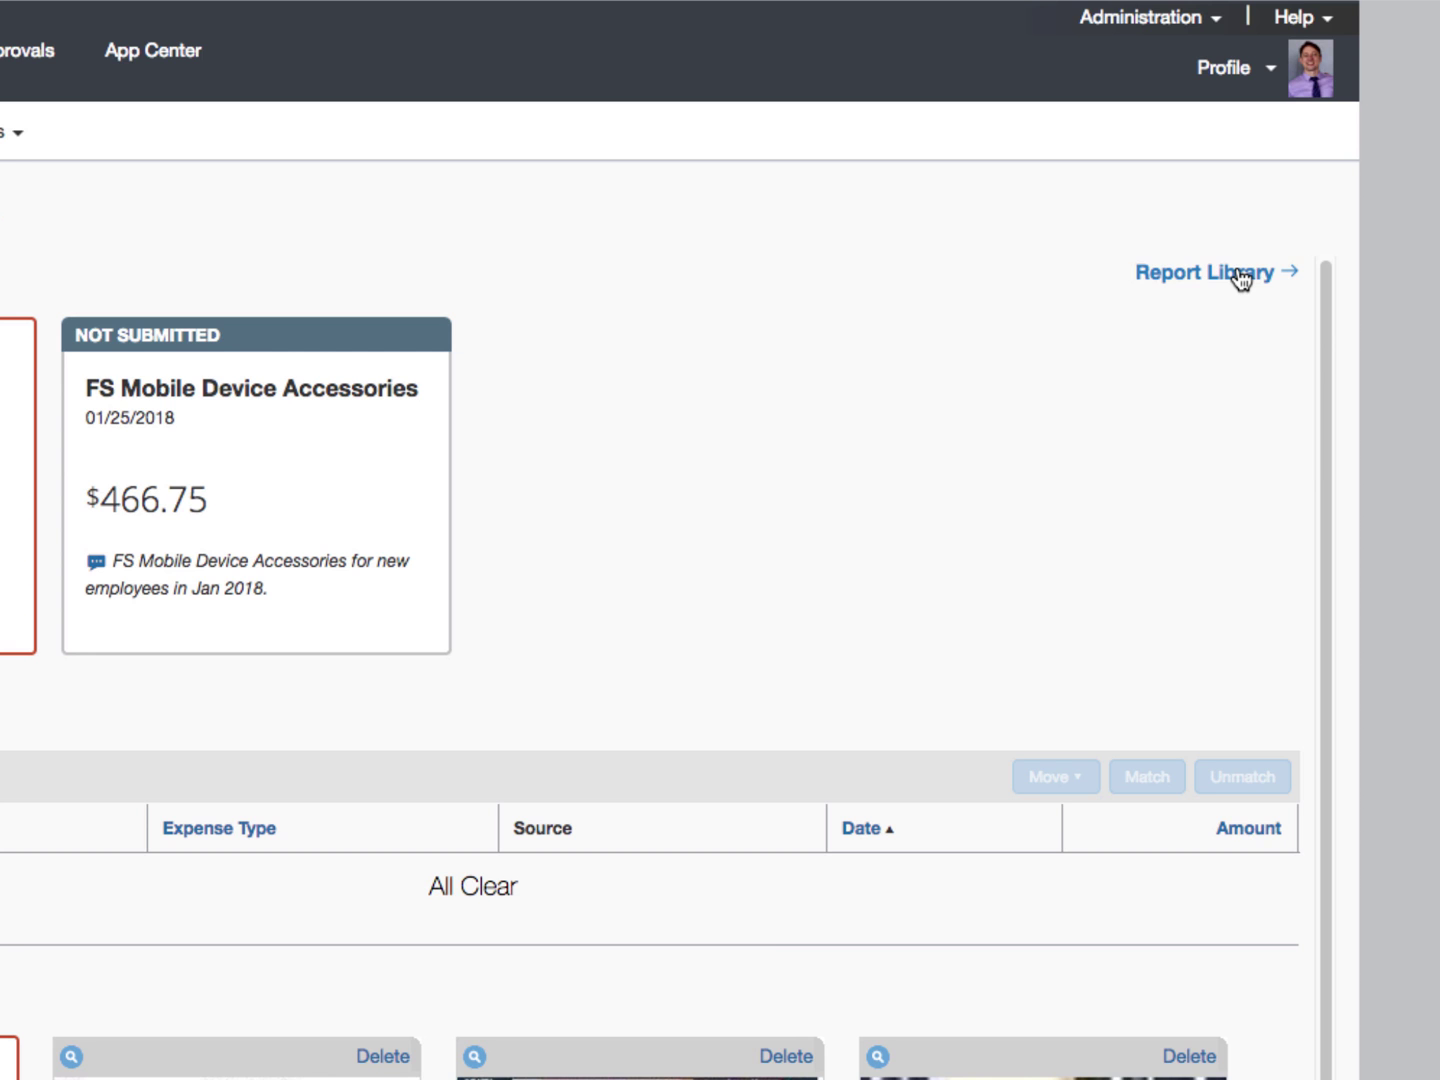
Open the FS Mobile Device Accessories report and view the receipts attached to the 12/18/2017 and 12/19/2017 expenses.
click(1240, 278)
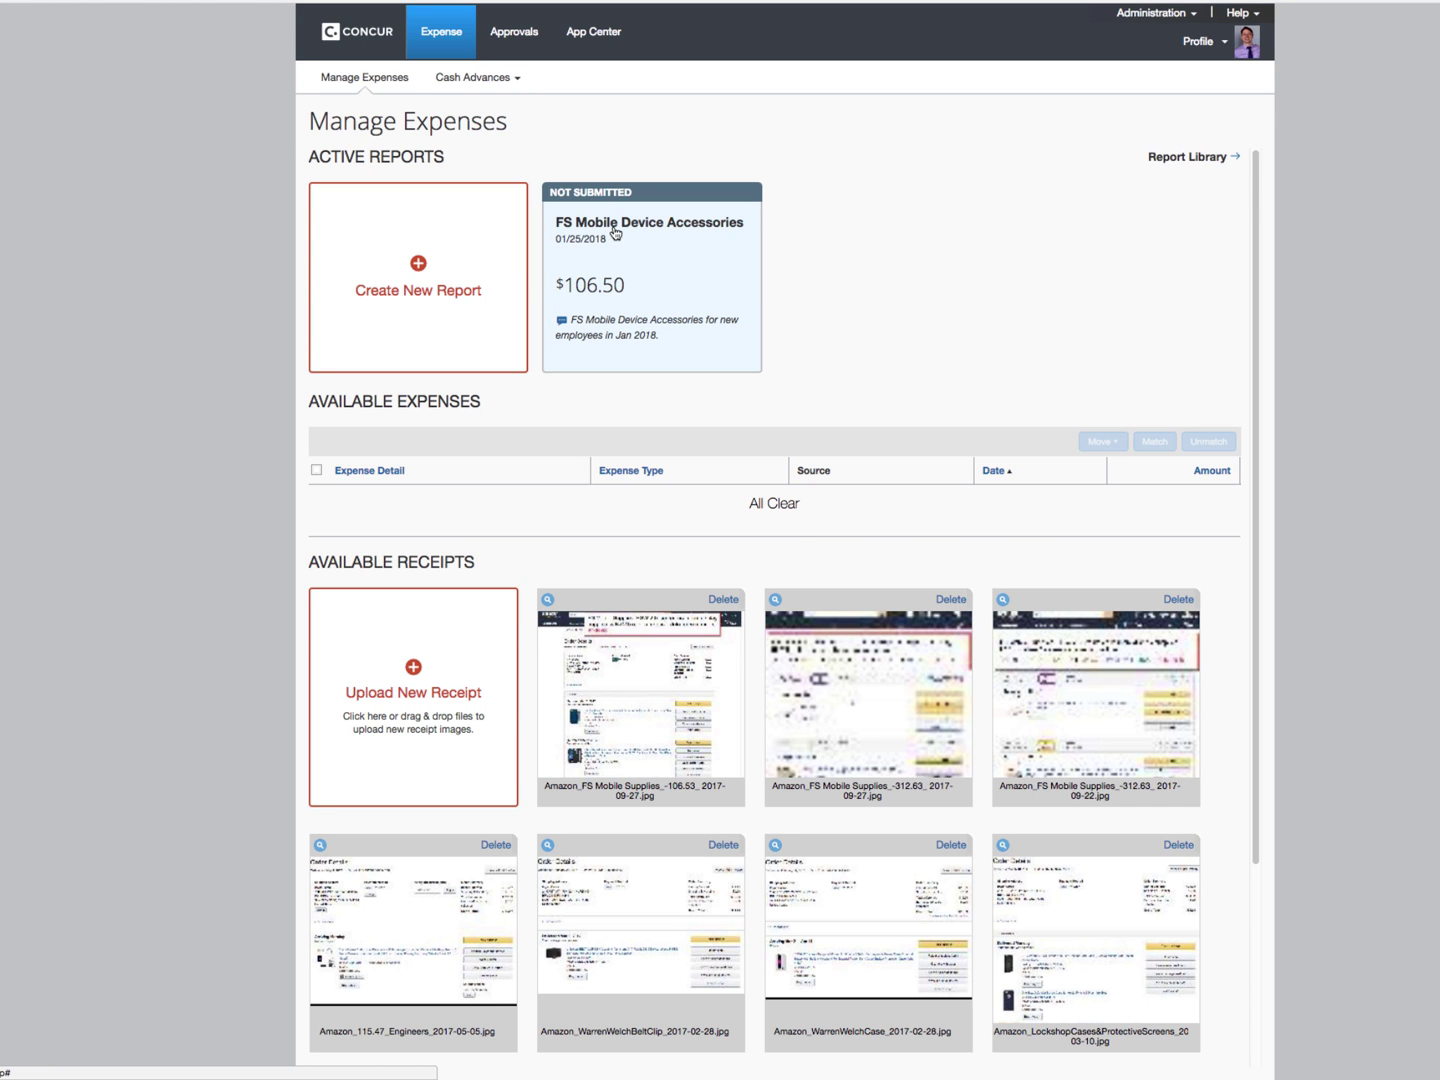
click(617, 233)
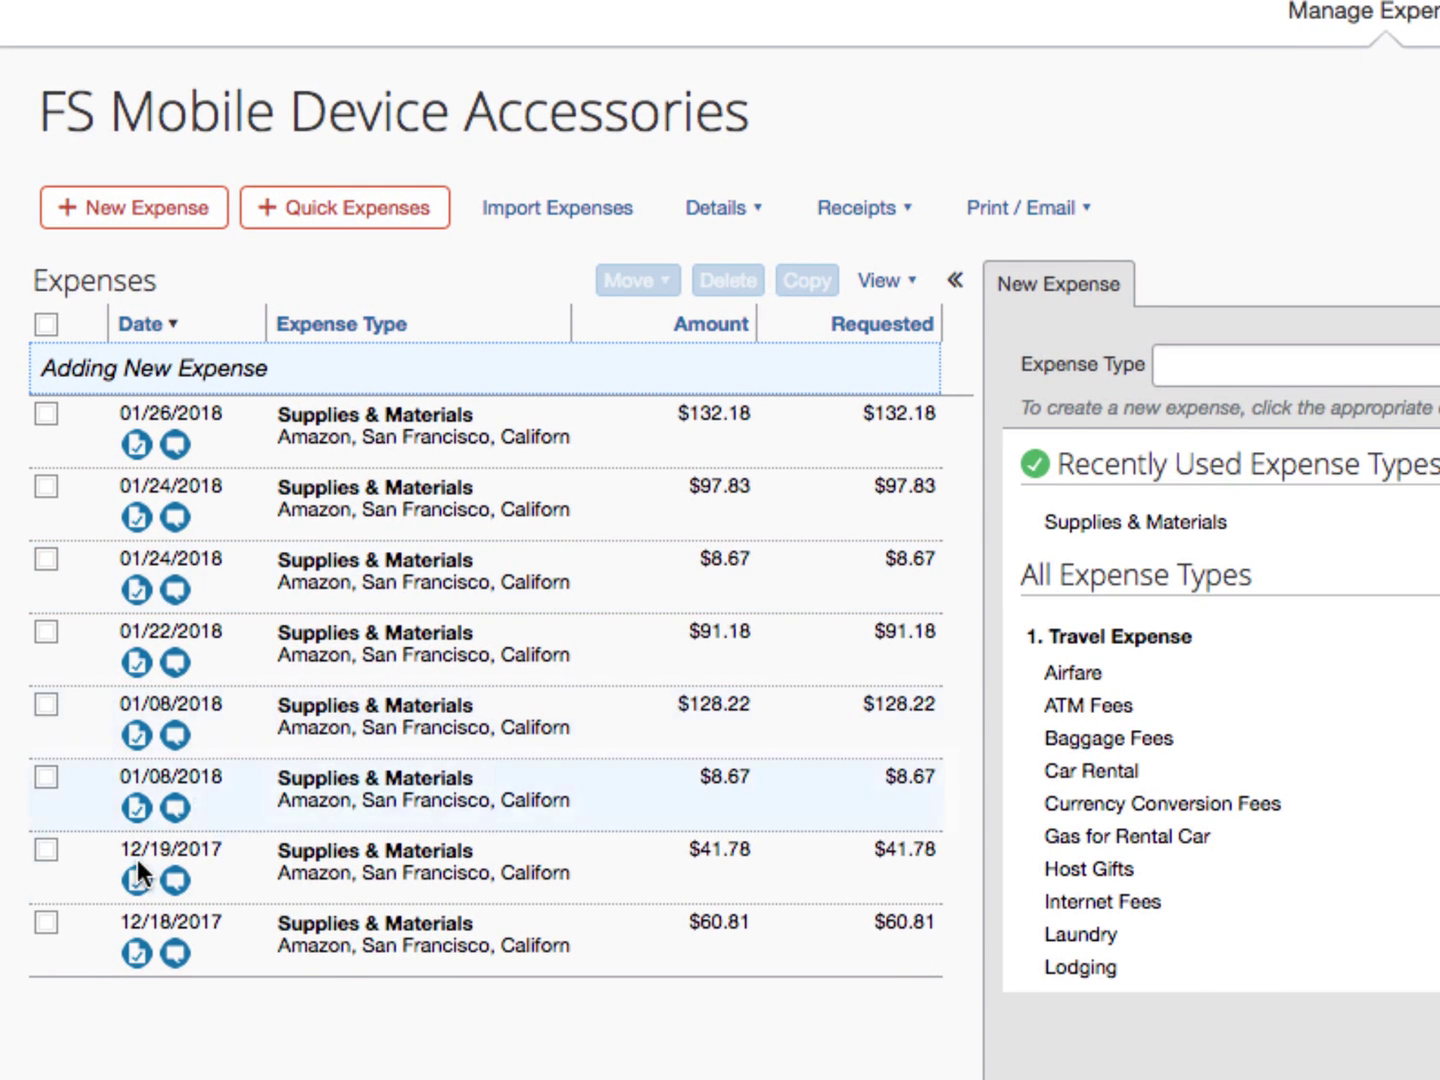
click(137, 953)
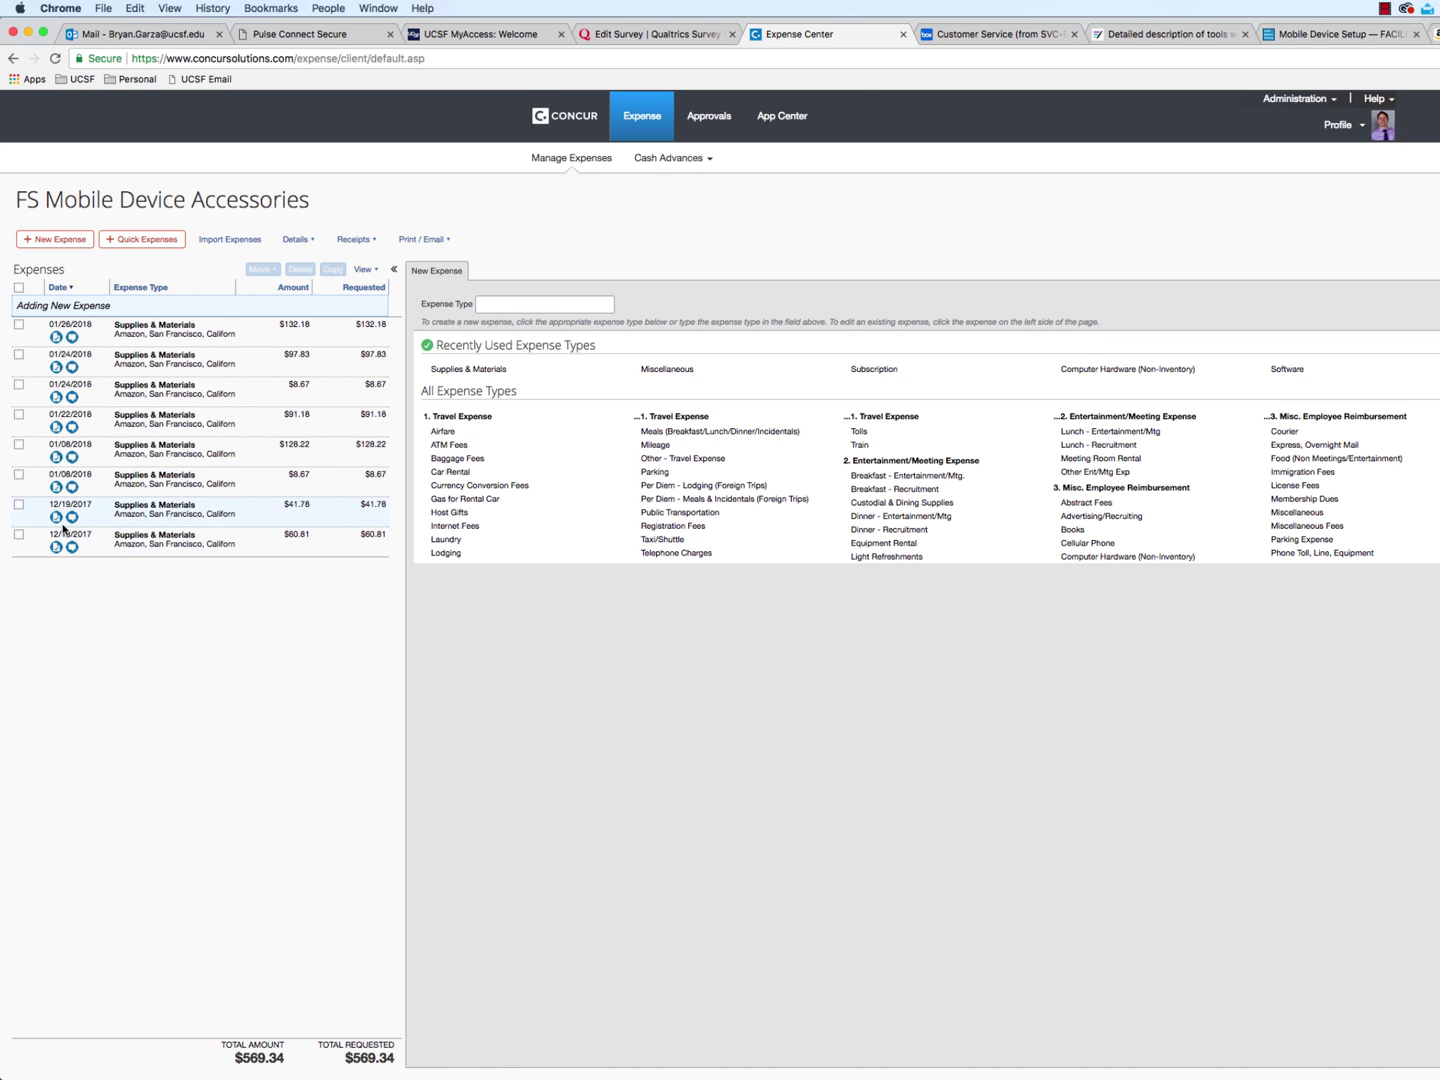
click(56, 518)
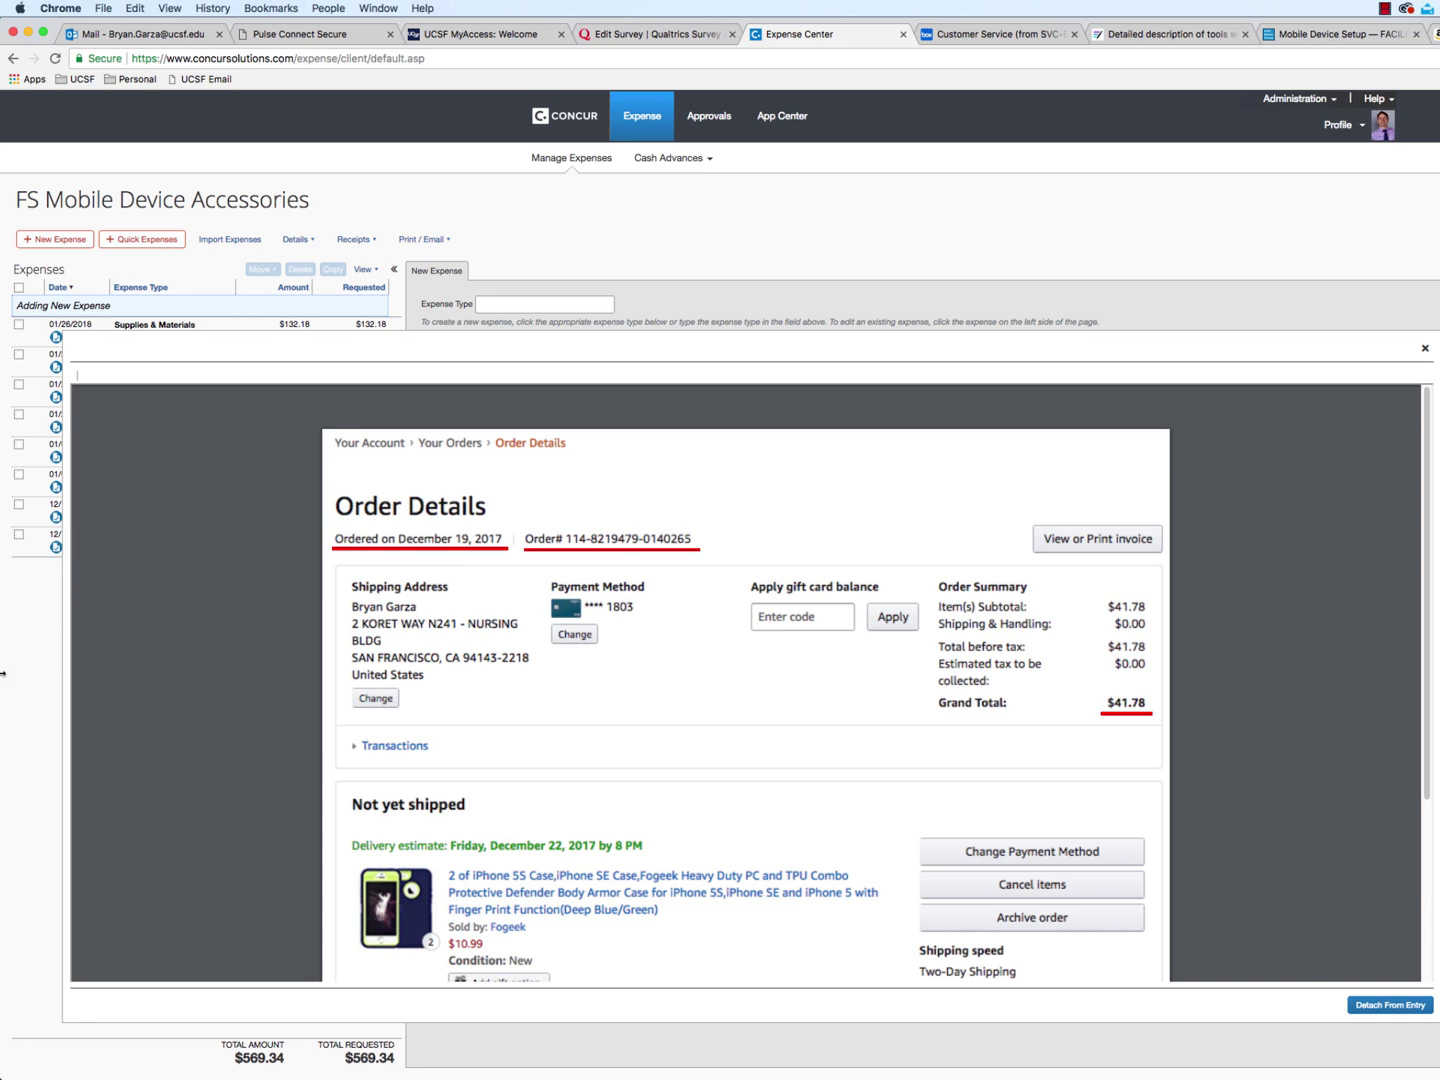
click(24, 633)
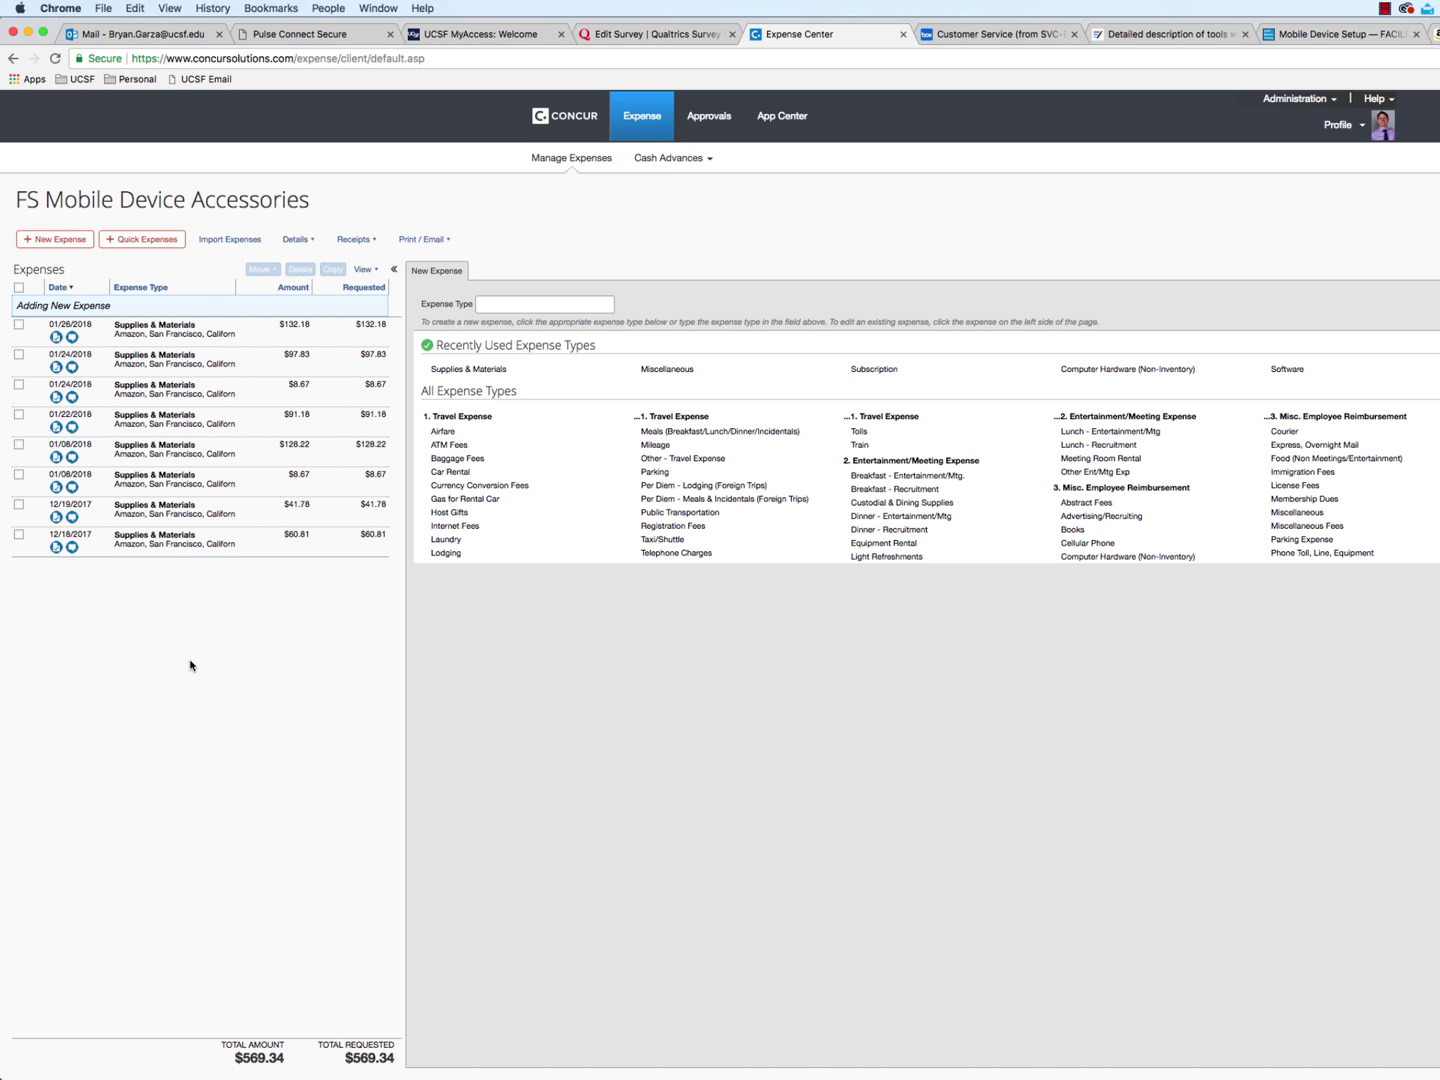
Switch to Acrobat to review EXPENSE REPORTS_combined Dec 18 2017 to Jan 26 2018.pdf, and return to the expense report in Chrome.
click(358, 239)
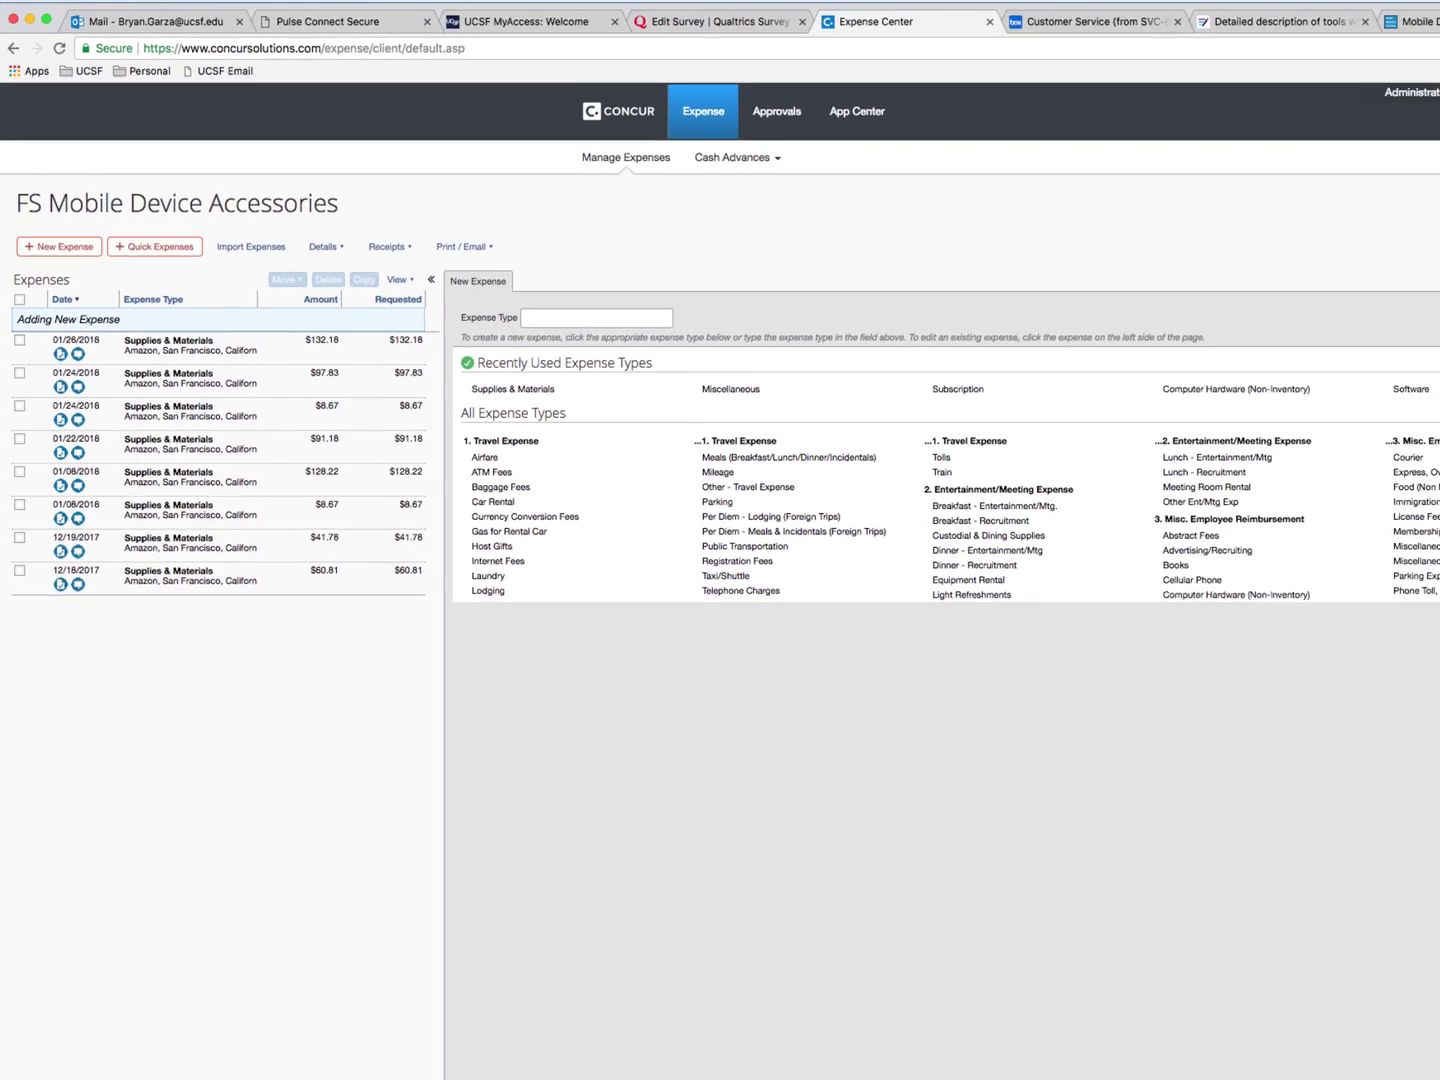
click(467, 1062)
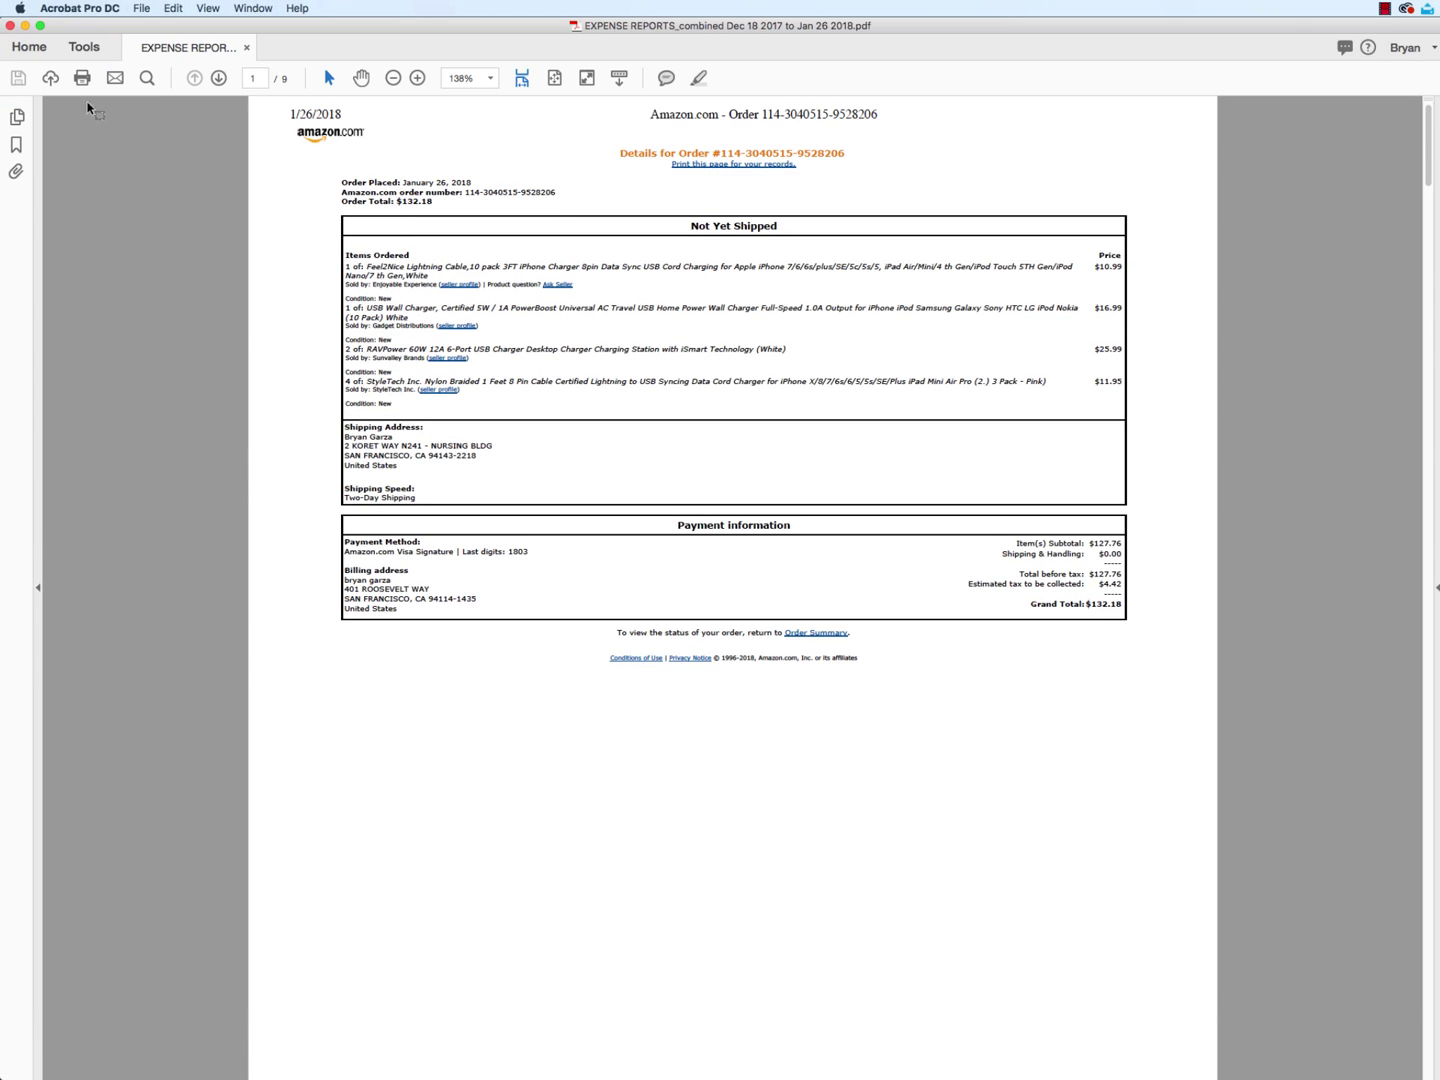
click(81, 56)
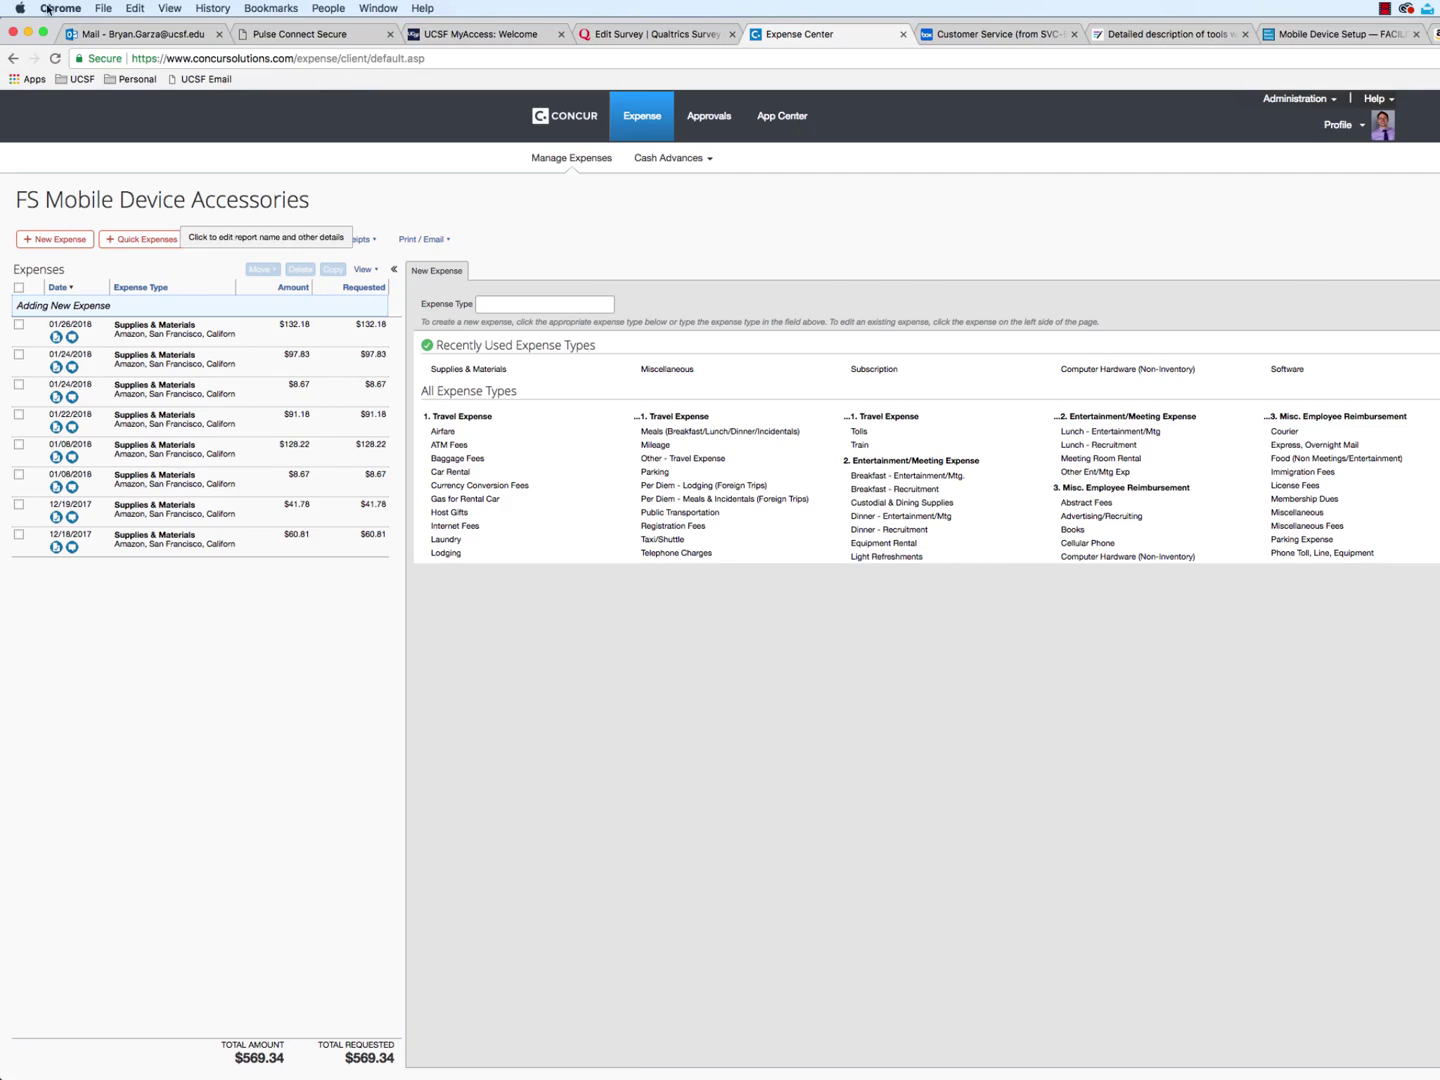
Upload EXPENSE REPORTS_combined Dec 18 2017 to Jan 26 2018.pdf from the EXPENSE RECEIPTS folder and attach it to the report as a receipt image.
click(350, 239)
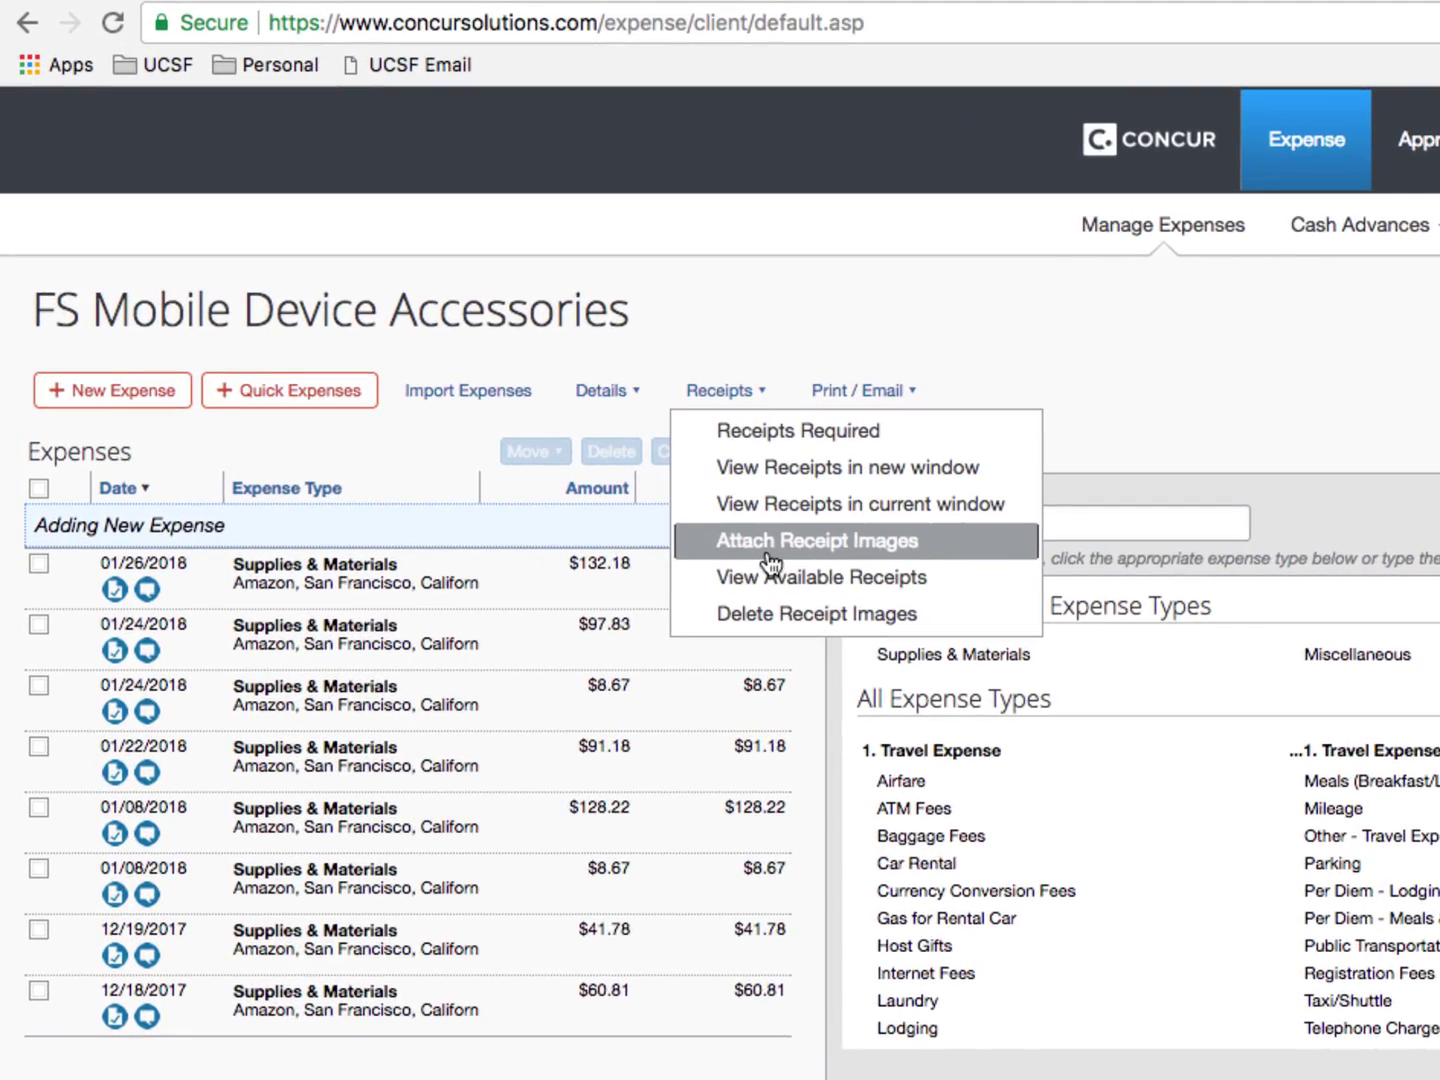
click(769, 561)
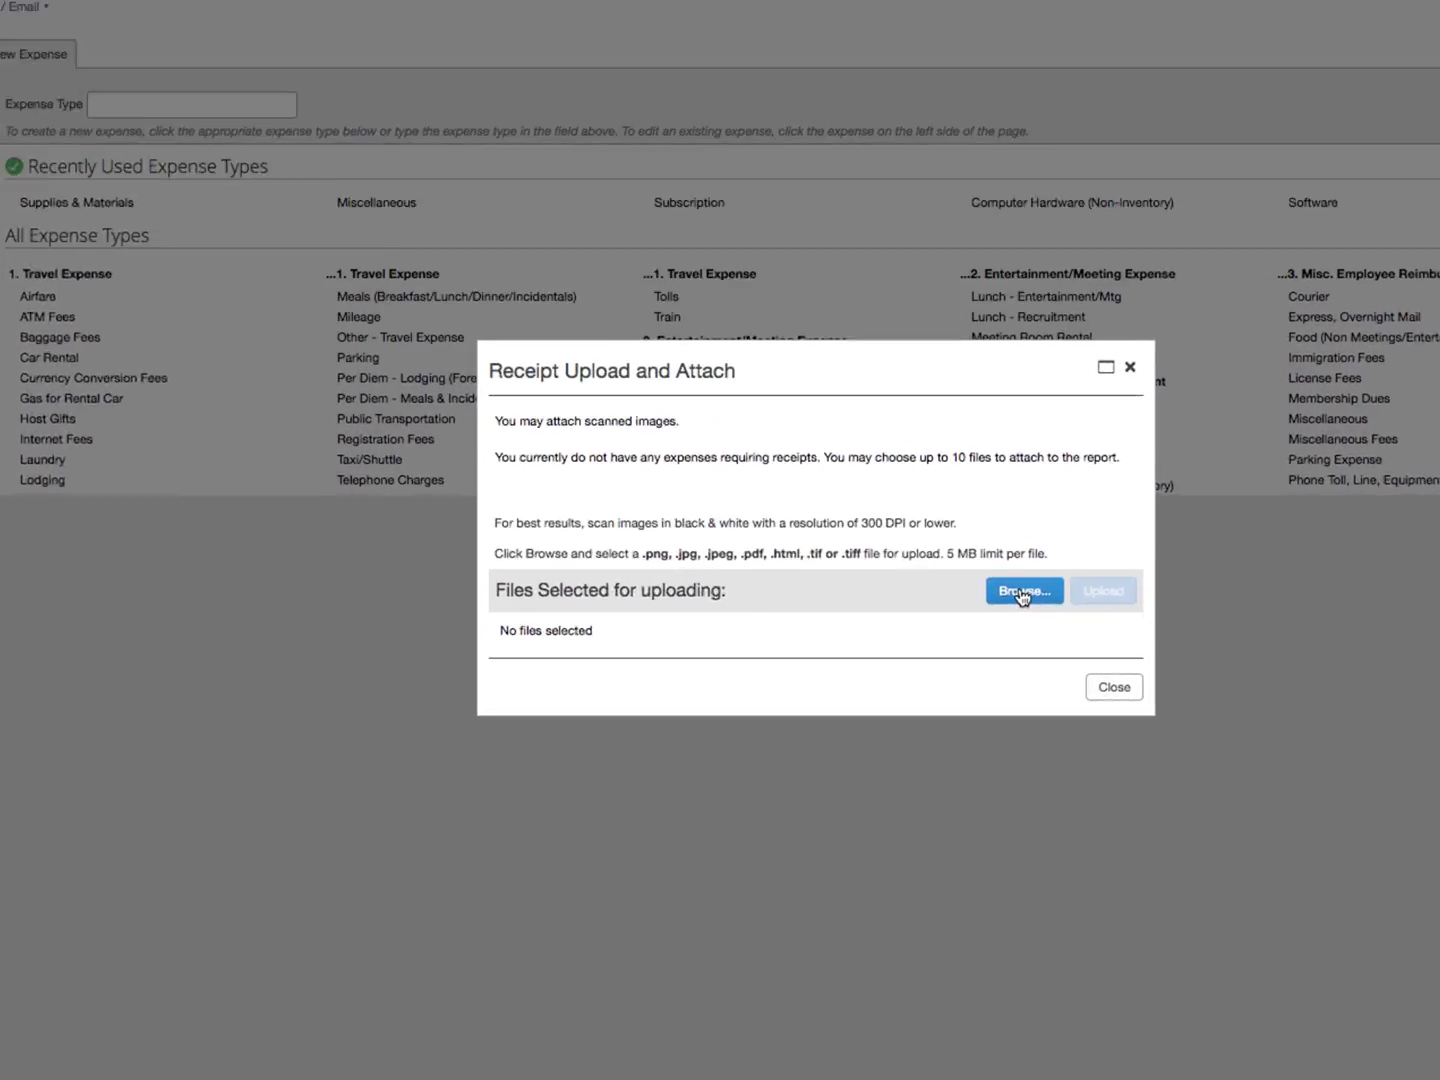
click(1094, 626)
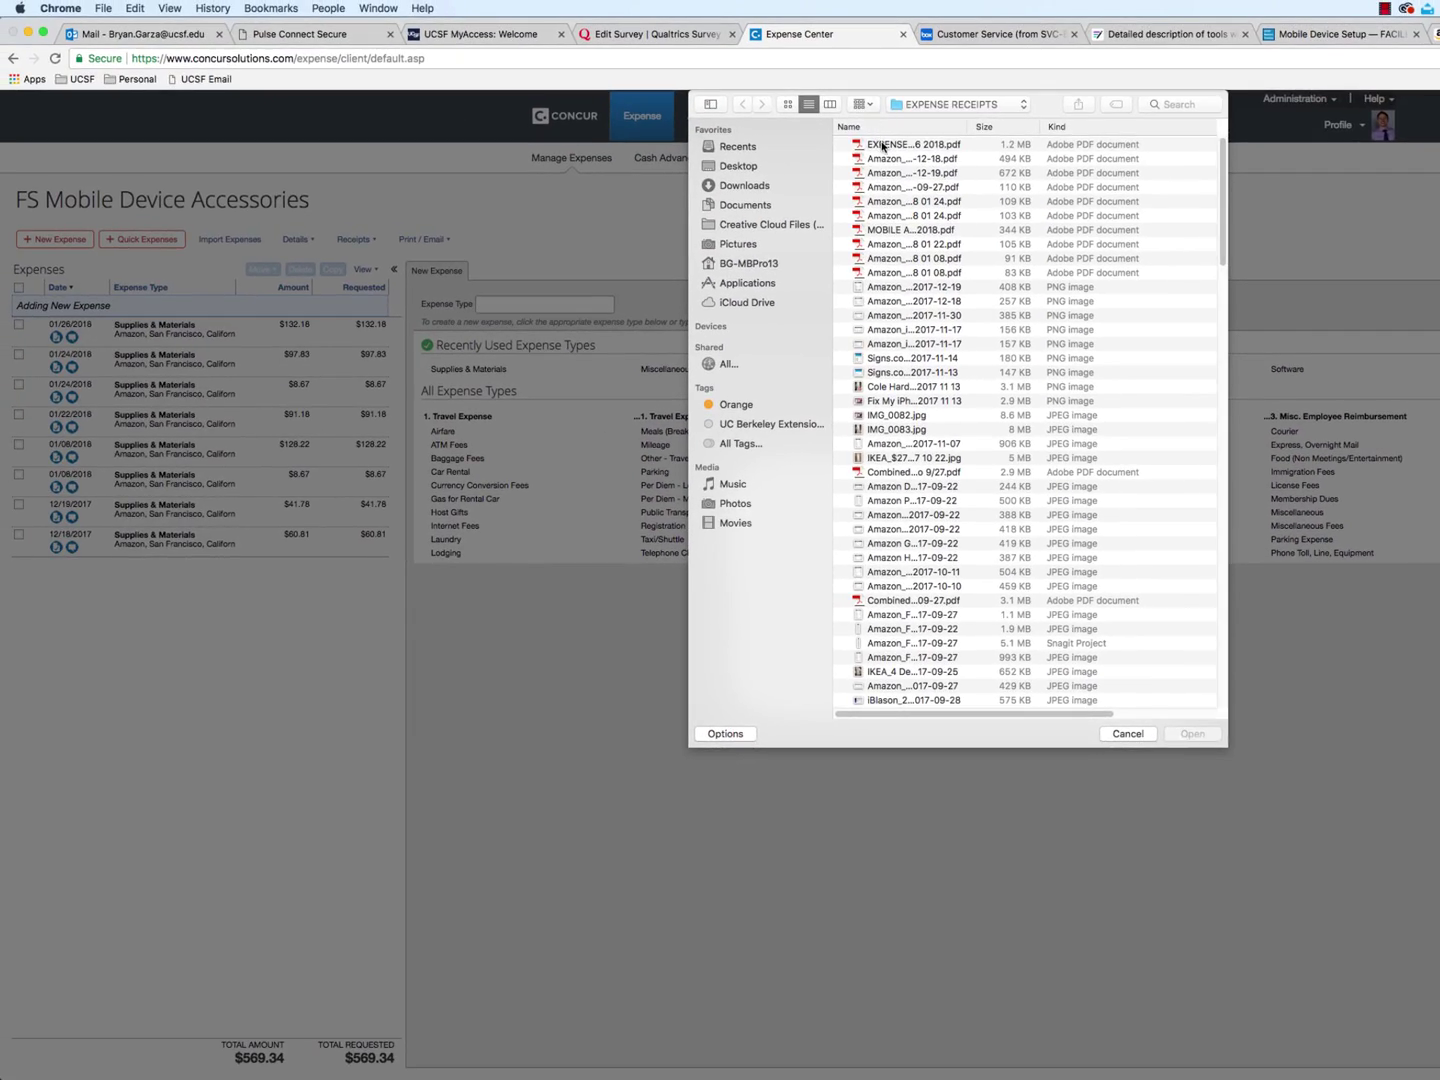
click(880, 146)
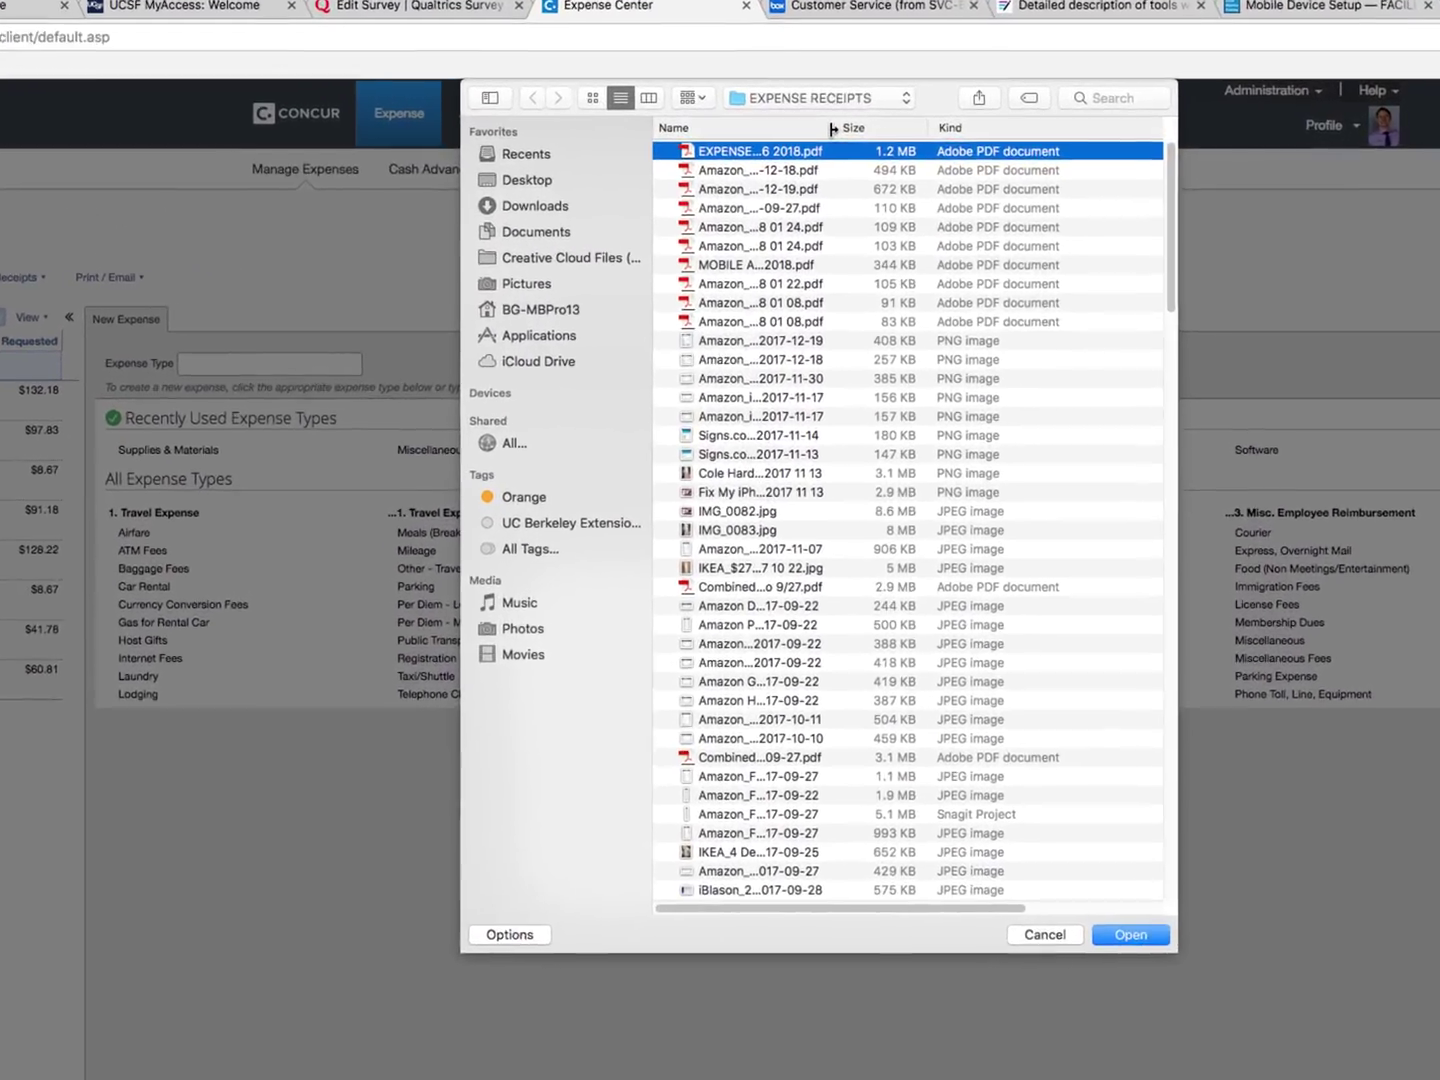
drag(909, 131, 1138, 152)
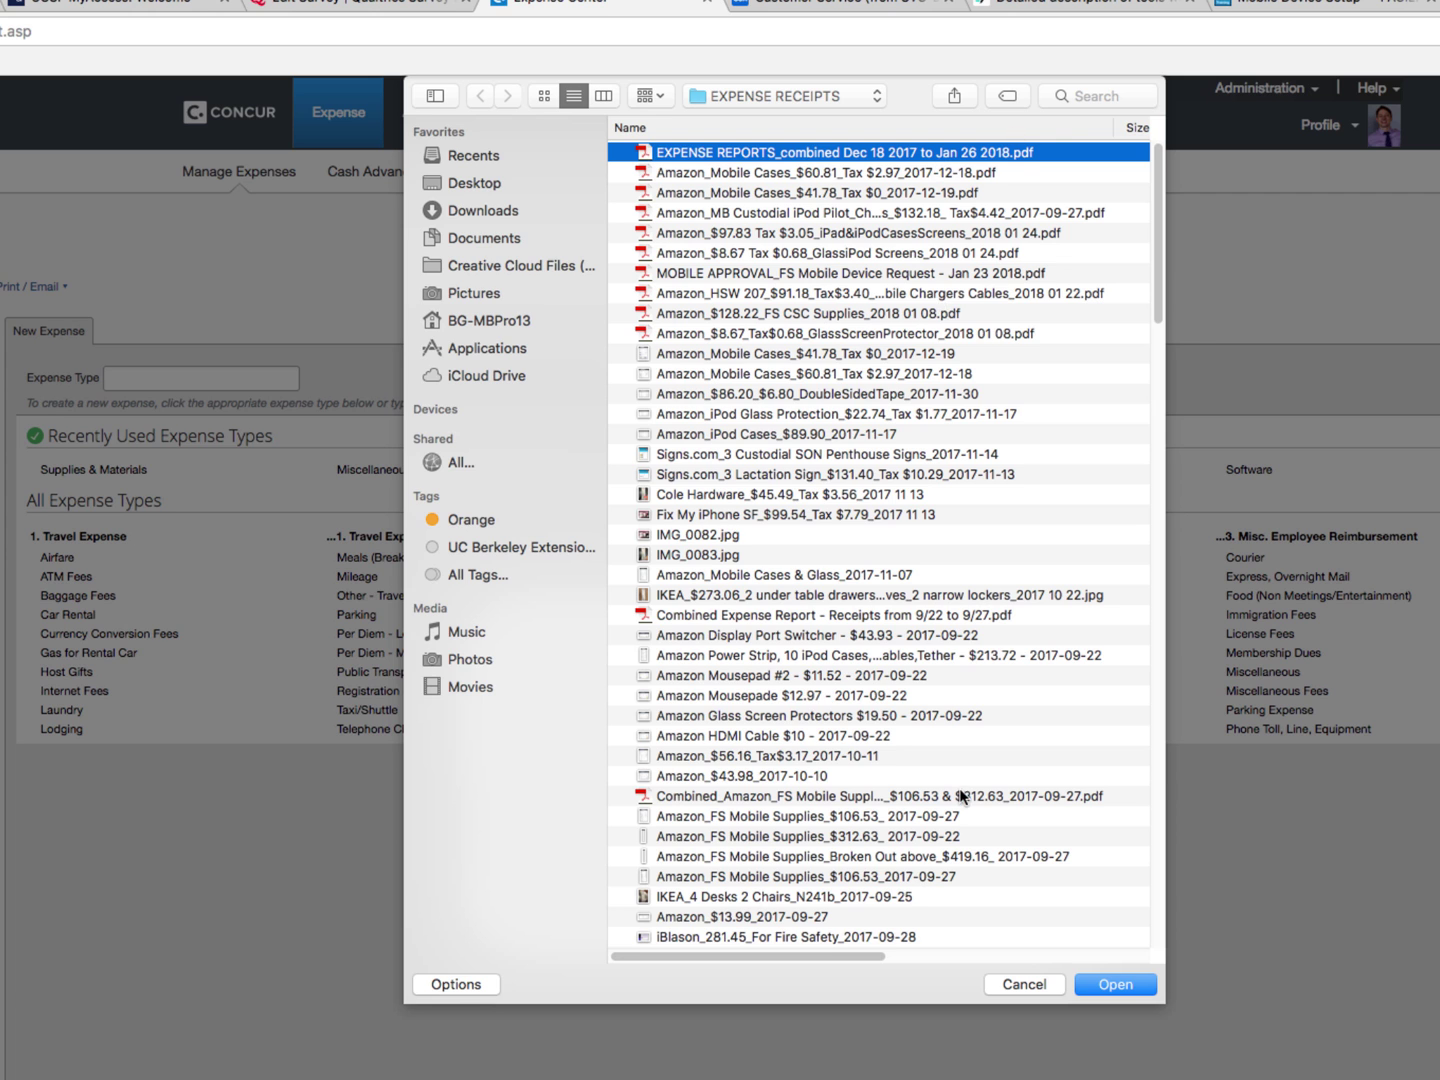
click(1130, 988)
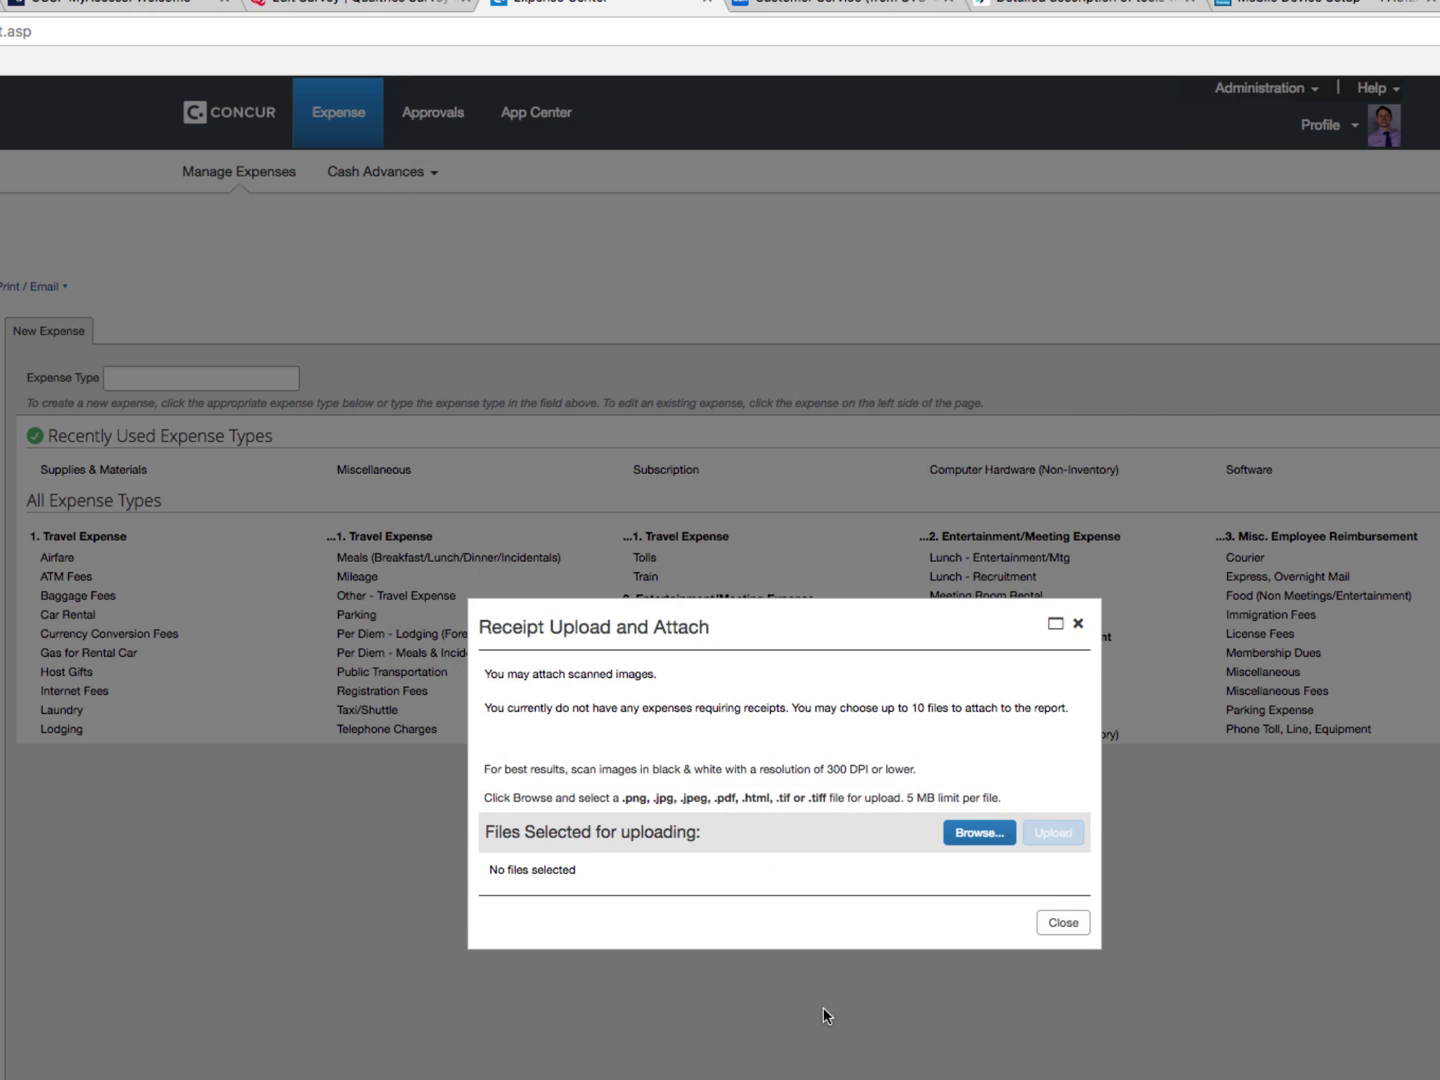
click(1050, 833)
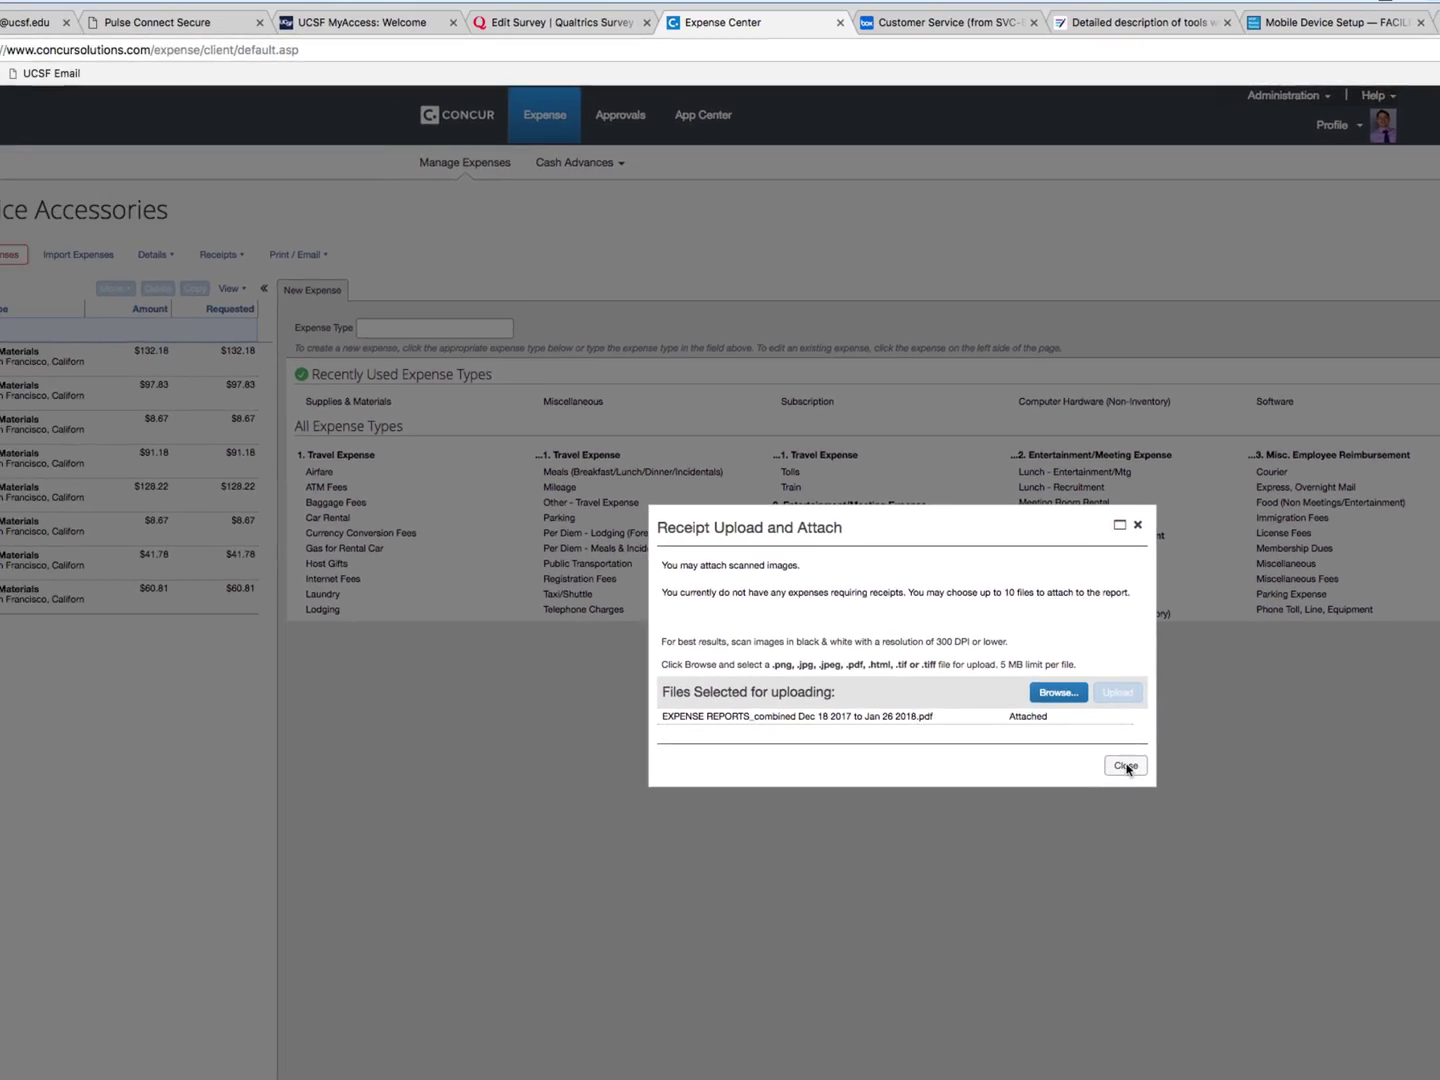
click(1125, 766)
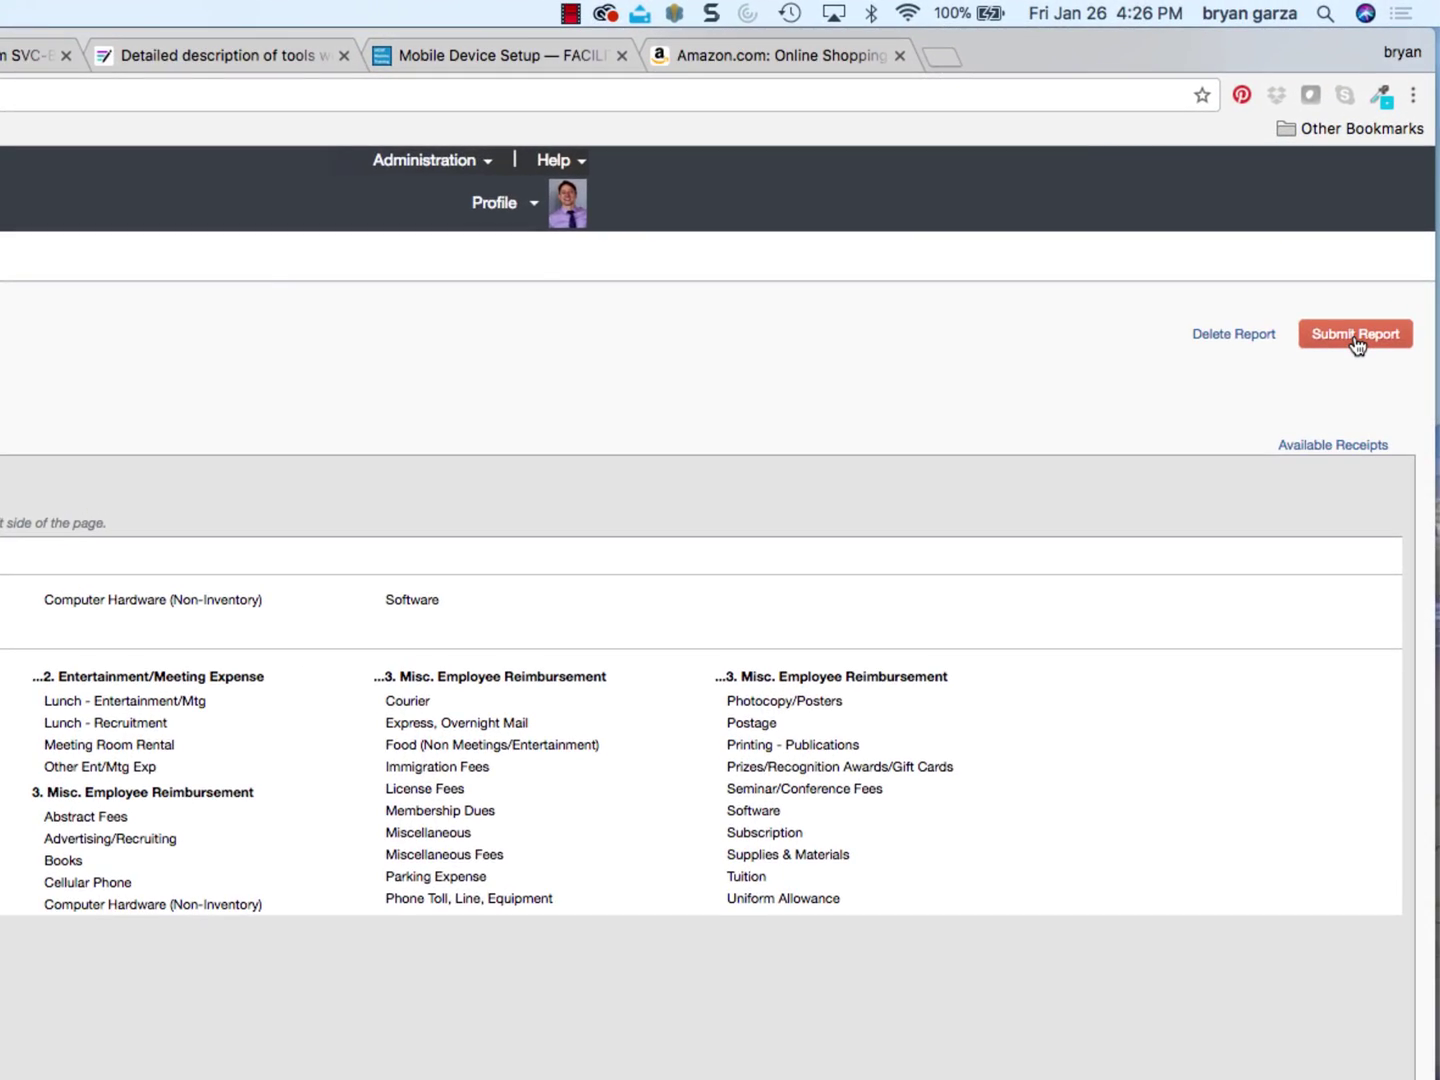
Submit the expense report, accepting the final review certification and choosing the default approver by last name.
click(1357, 344)
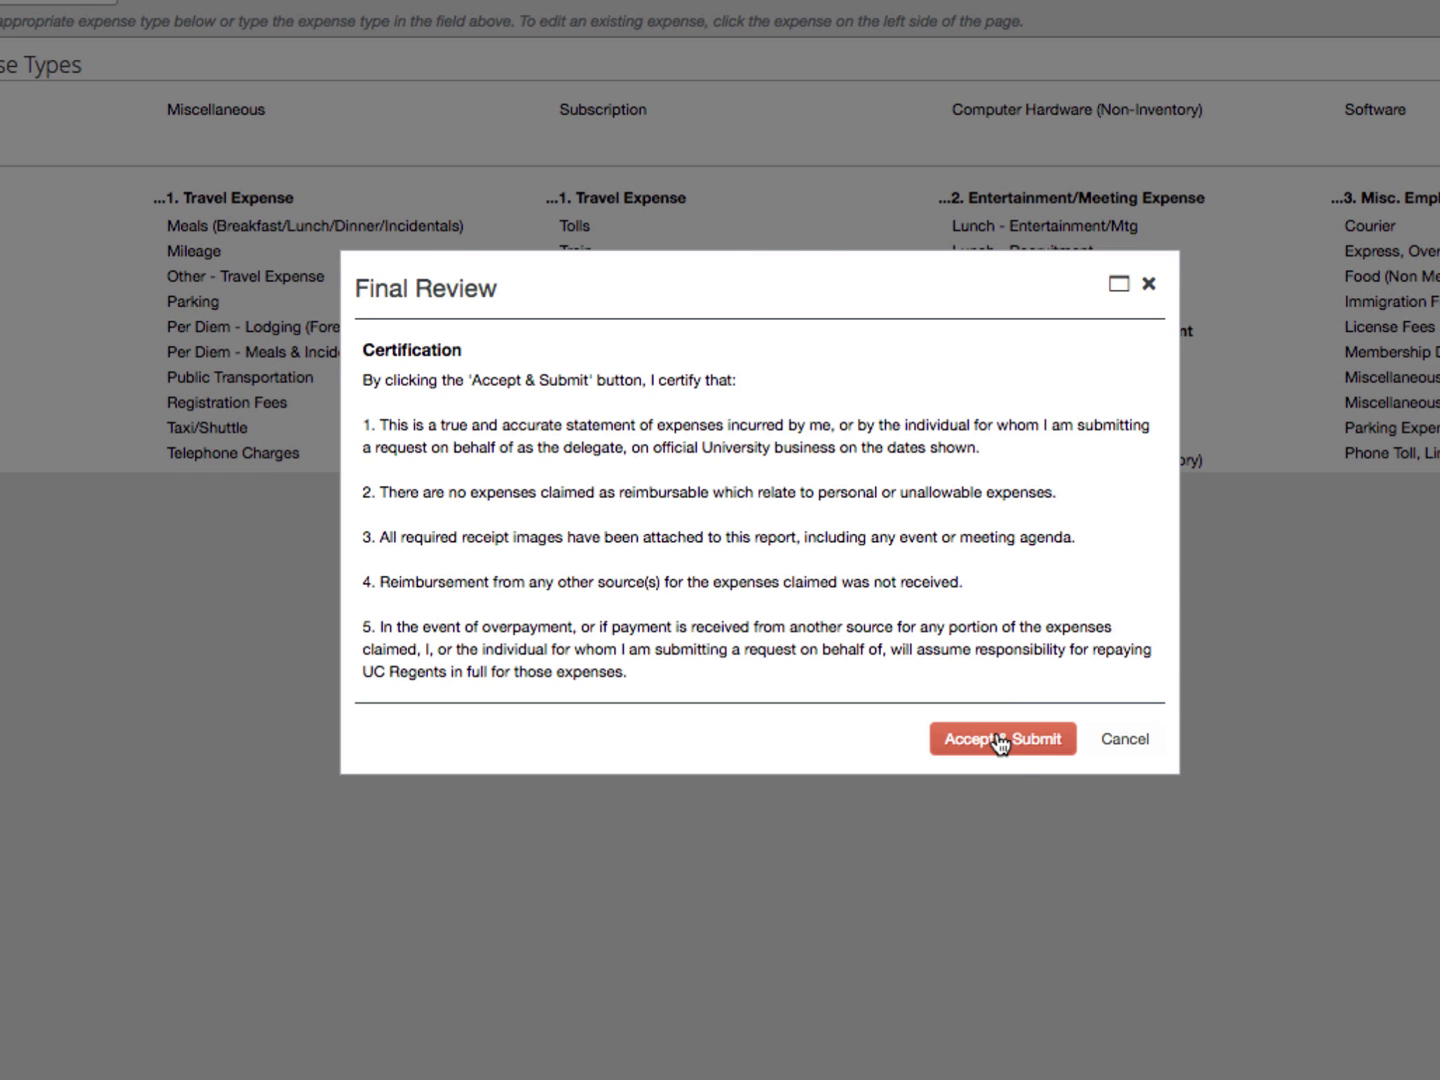
click(1001, 741)
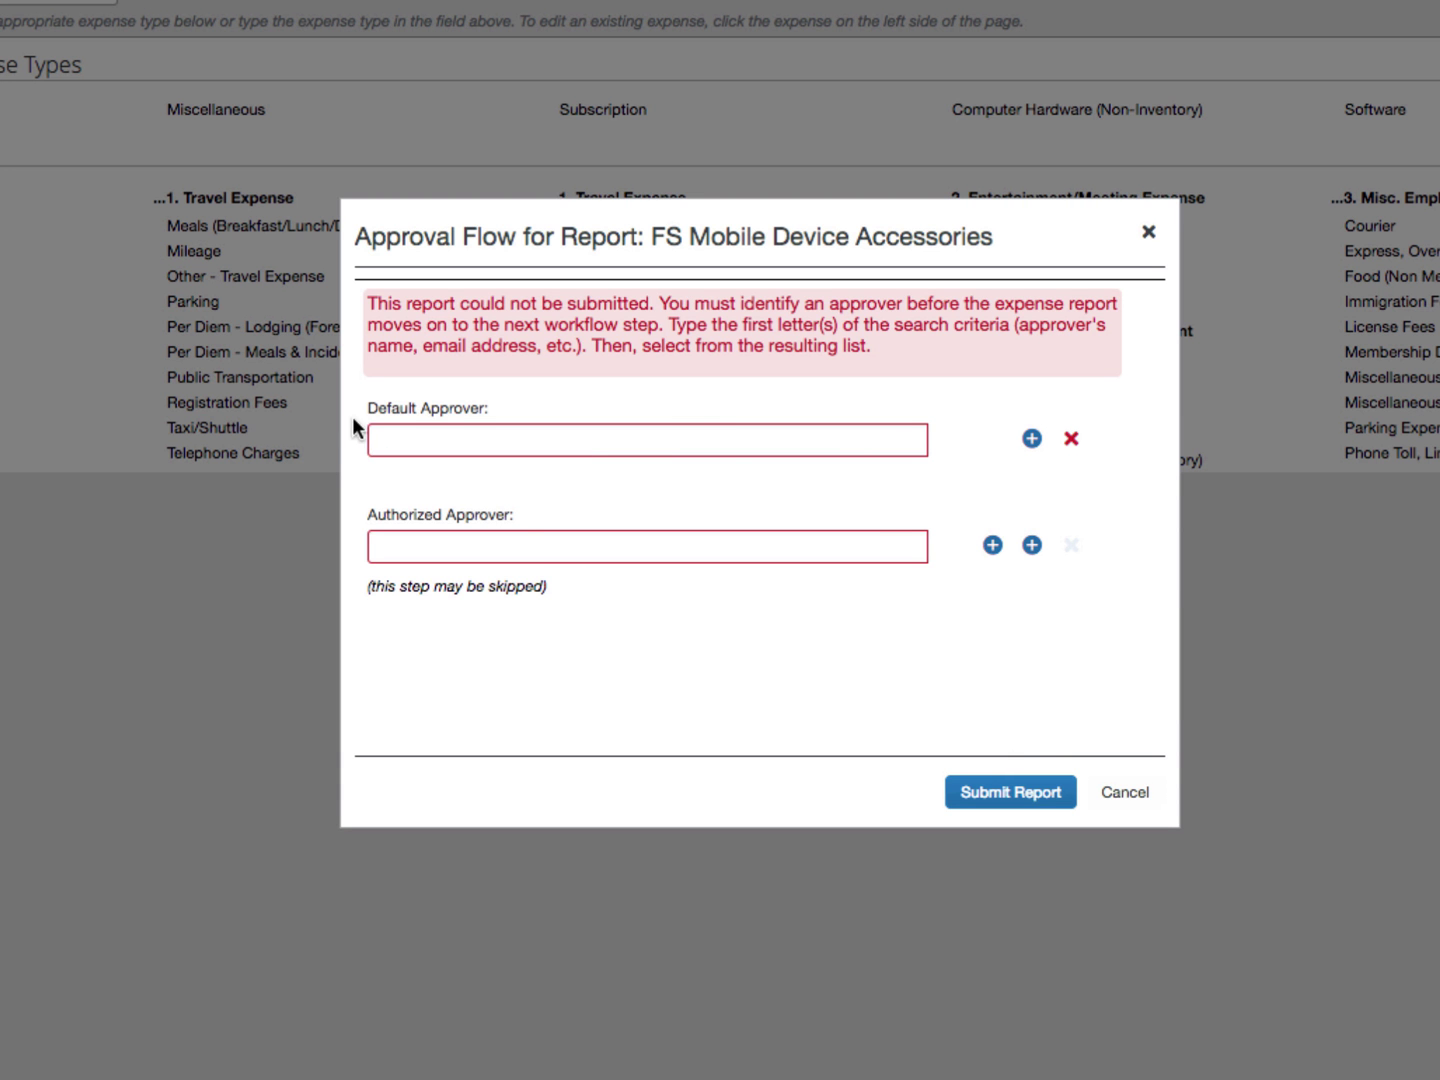
click(392, 428)
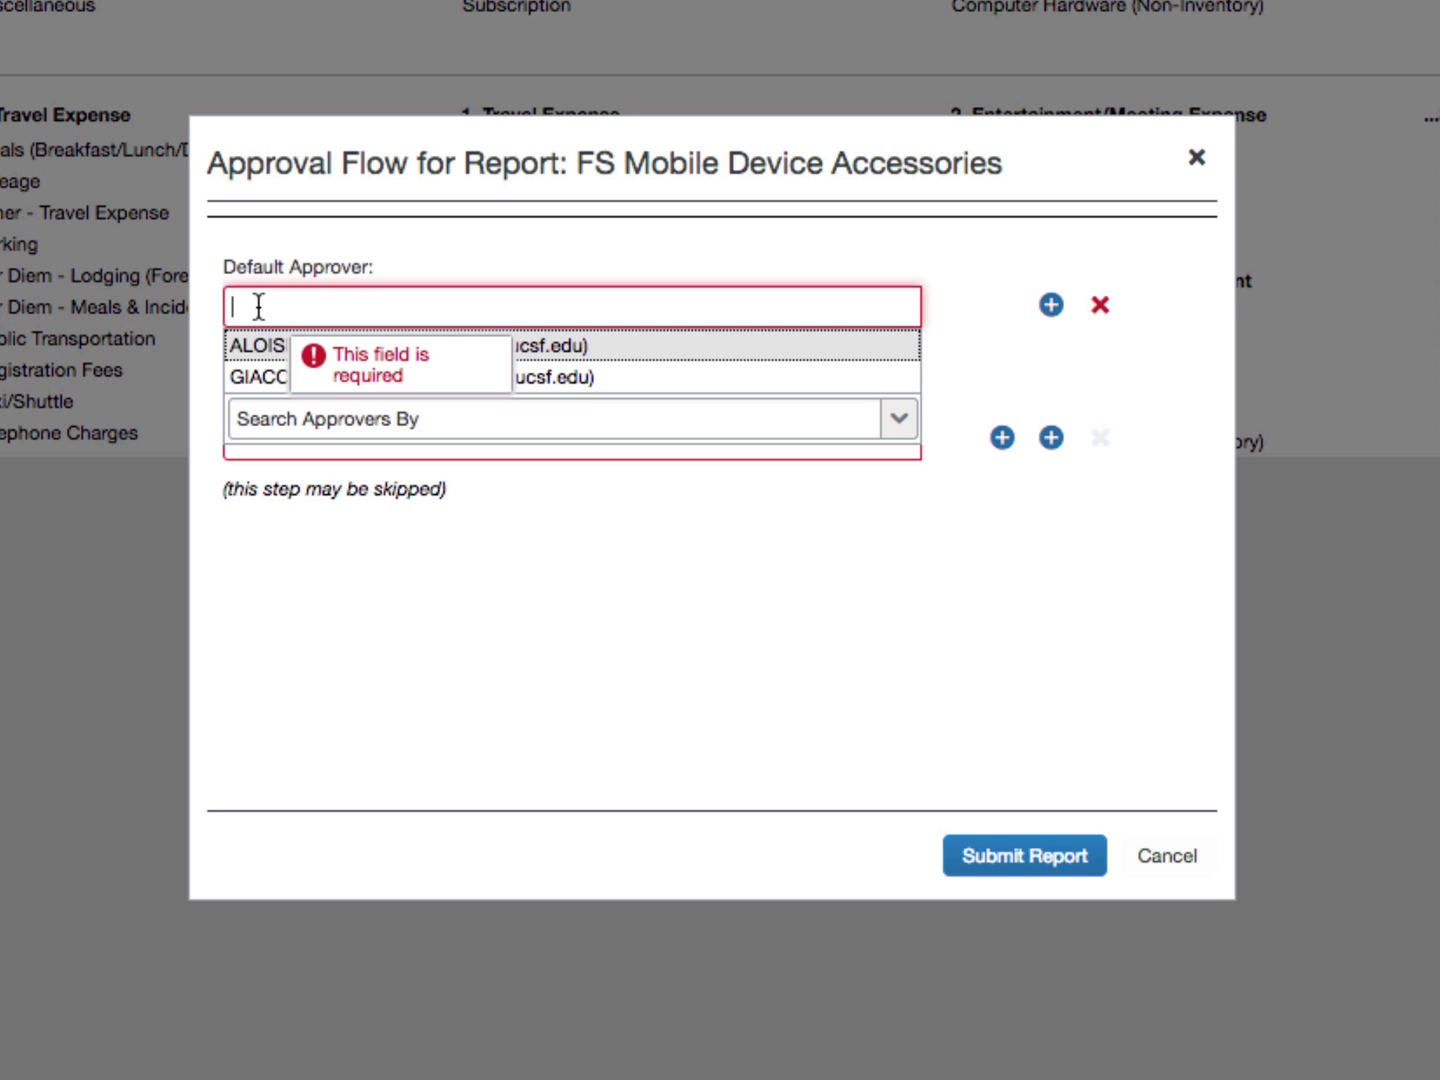
text(landry)
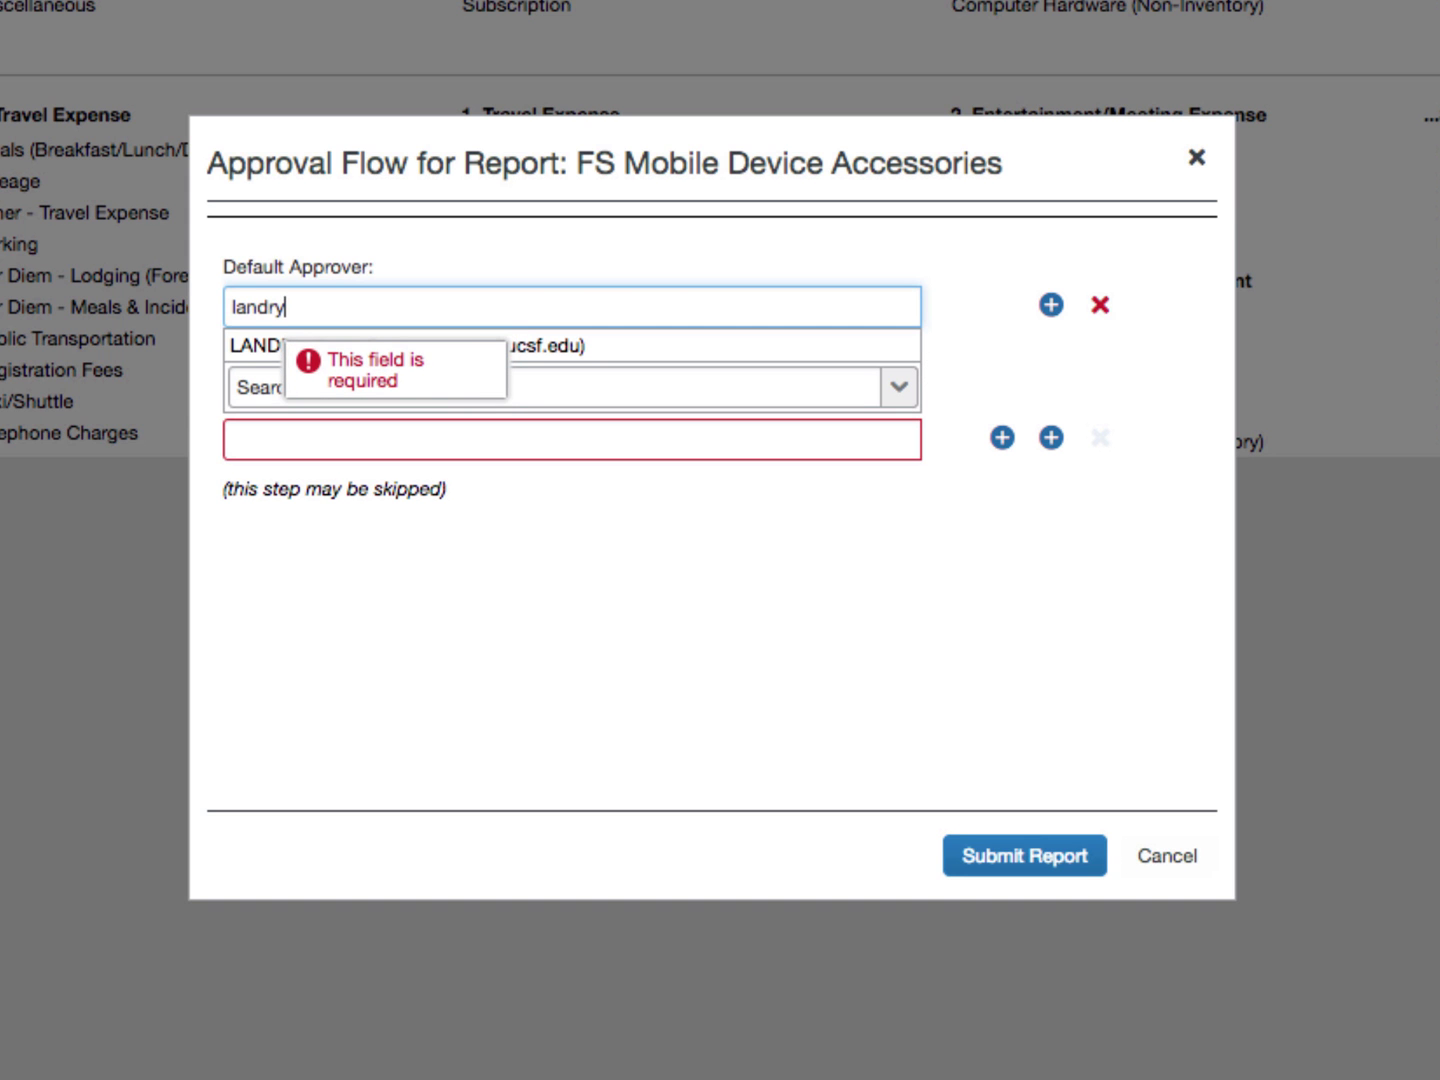
click(320, 346)
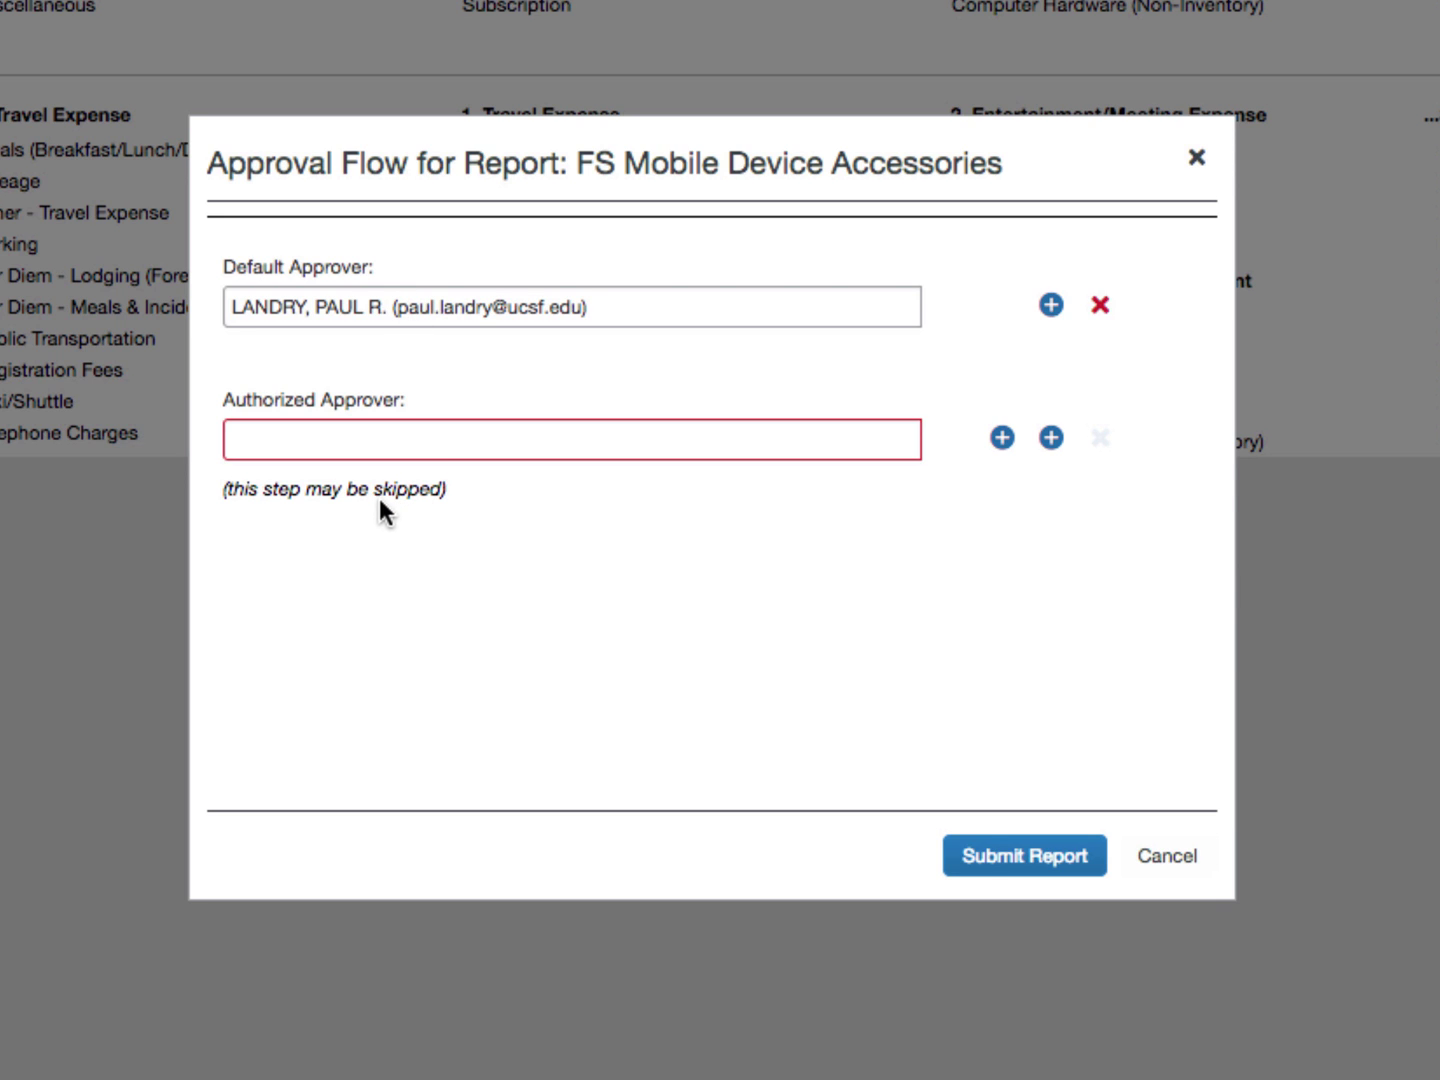
click(1018, 862)
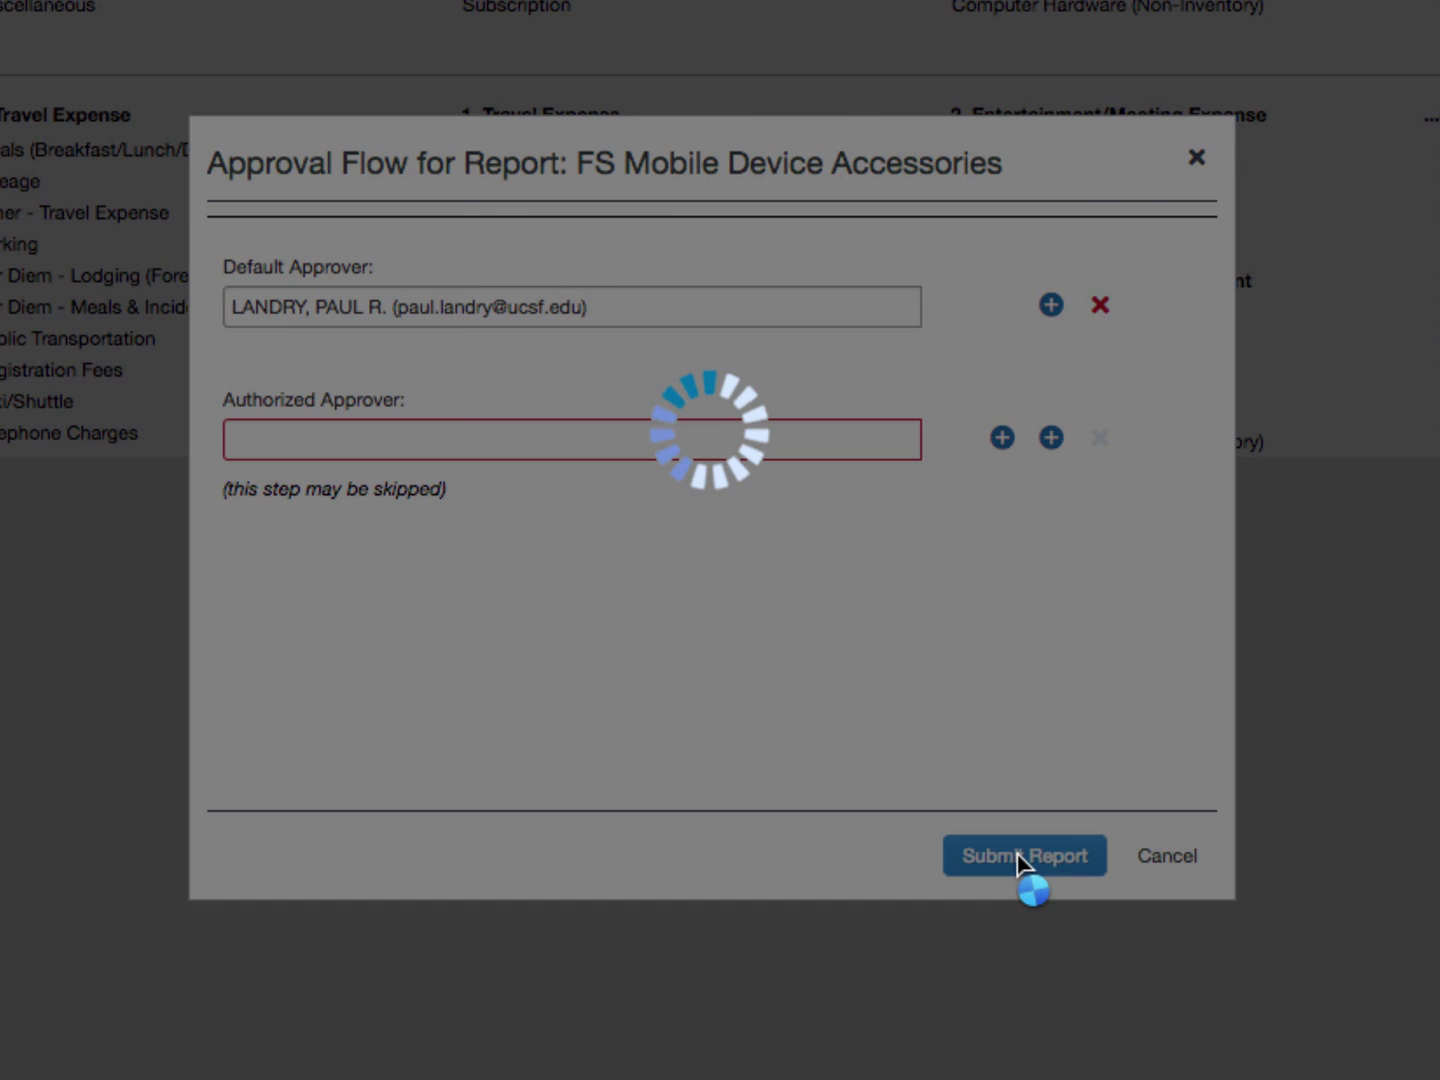